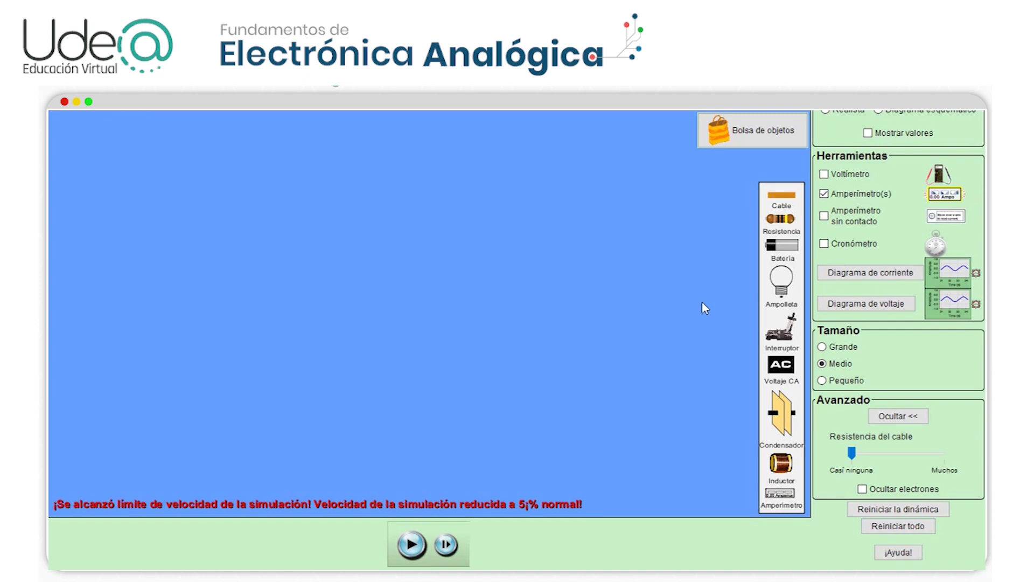
Build the circuit's top row with a battery, a cable and an open switch to its right, and a cable to its left
drag(782, 243, 397, 231)
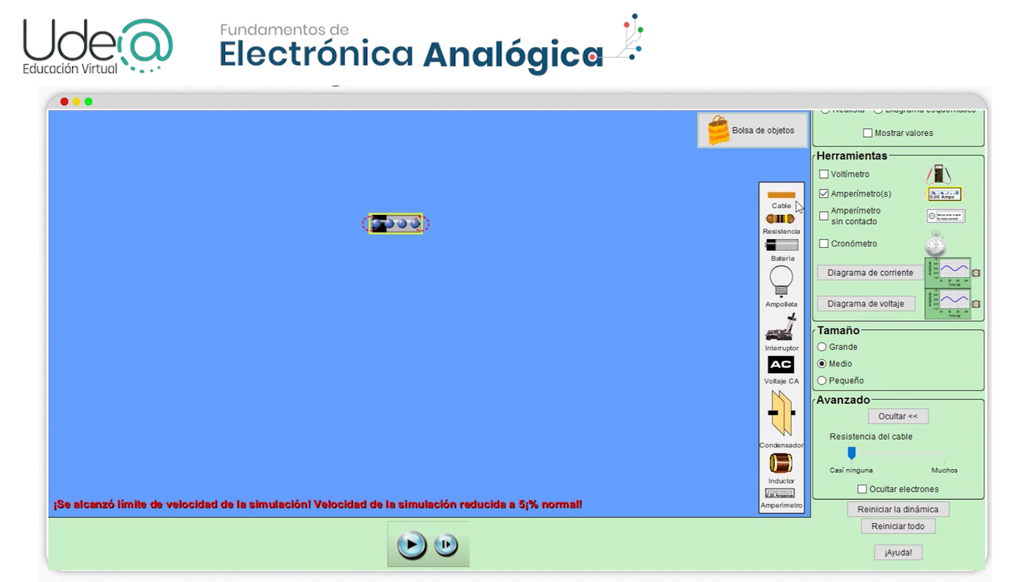
drag(782, 202, 496, 230)
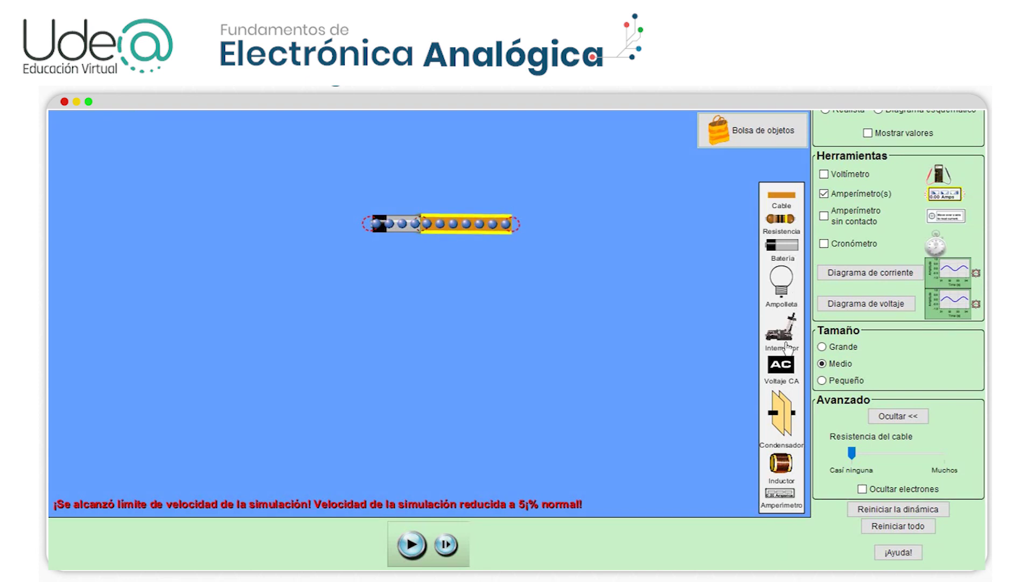
drag(791, 337, 558, 242)
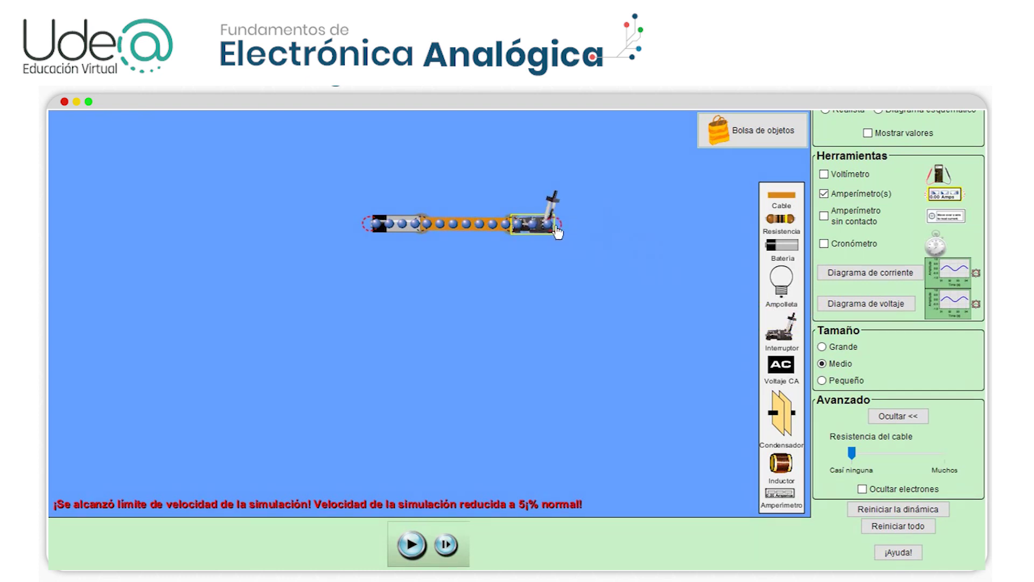
drag(784, 197, 320, 227)
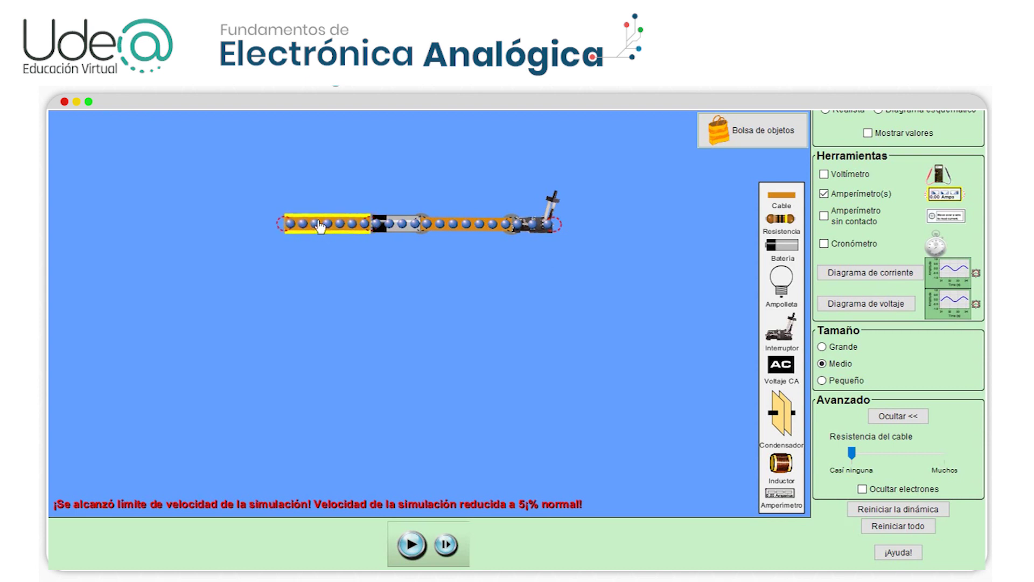
Place two cables below each end of the top row, joining each pair end to end with a gap between the pairs
drag(781, 197, 315, 324)
drag(782, 197, 518, 318)
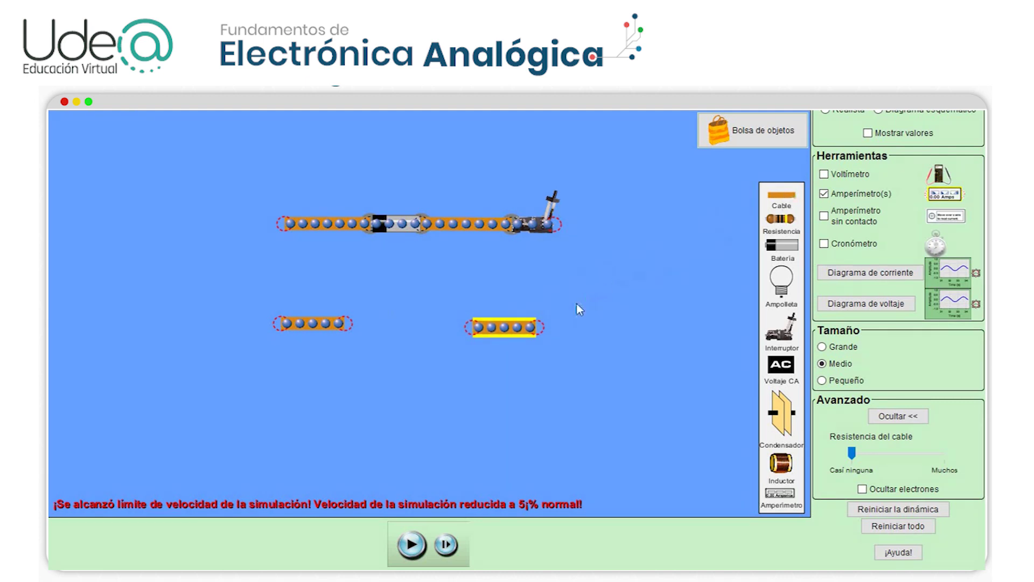
drag(780, 198, 577, 326)
drag(783, 200, 254, 325)
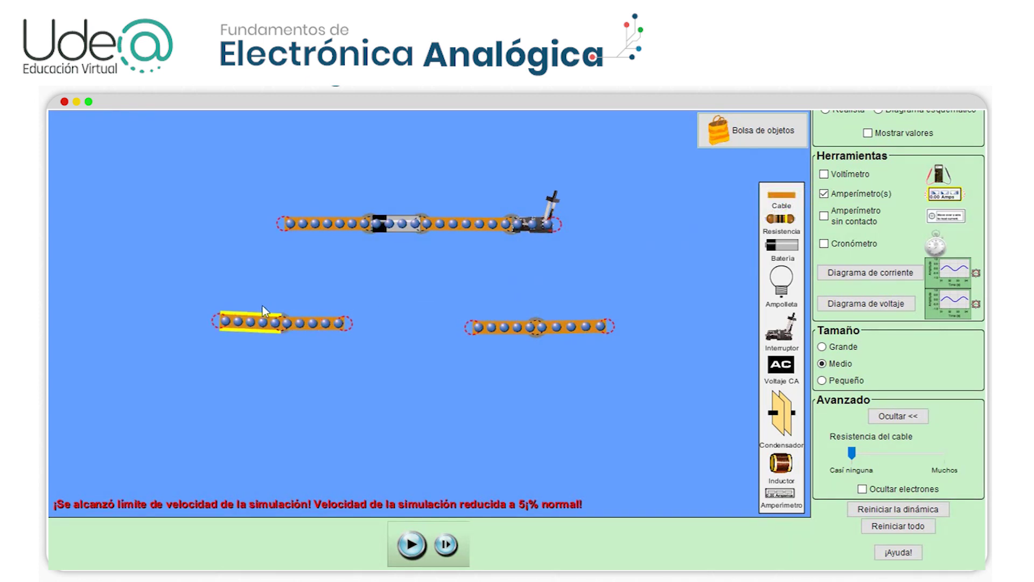
Extend the switch with a cable and bend the lower cables upward to form a rectangular loop with a gap in its lower side
mouse_move(617, 325)
mouse_down()
mouse_move(600, 293)
mouse_move(605, 270)
mouse_move(616, 327)
mouse_up()
drag(781, 196, 627, 227)
drag(620, 332, 619, 229)
drag(535, 333, 621, 334)
drag(219, 322, 284, 223)
drag(473, 328, 528, 330)
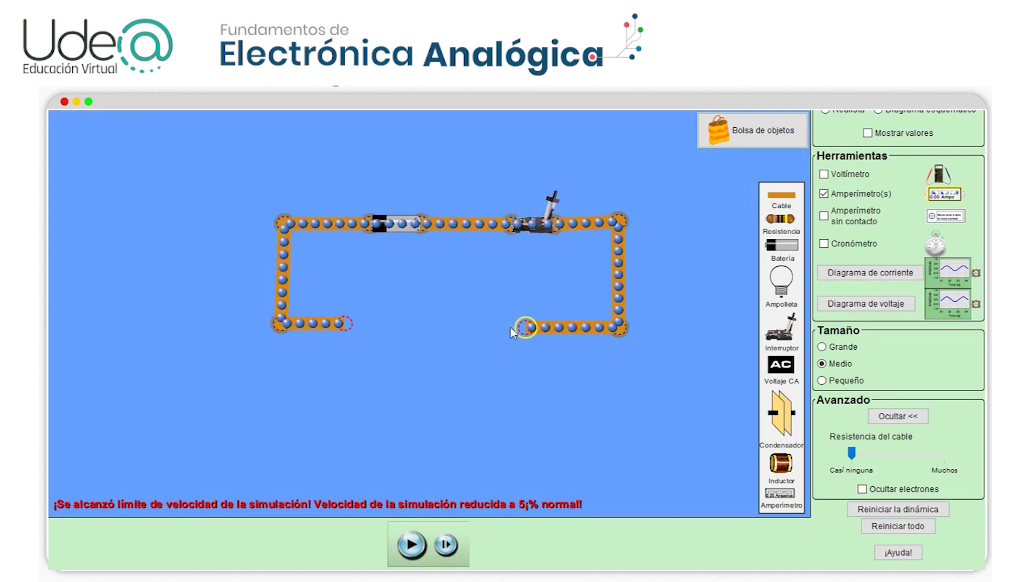
Widen the gap in the loop's lower side and attach an ammeter and a cable to the right-hand wire end
drag(342, 330, 337, 327)
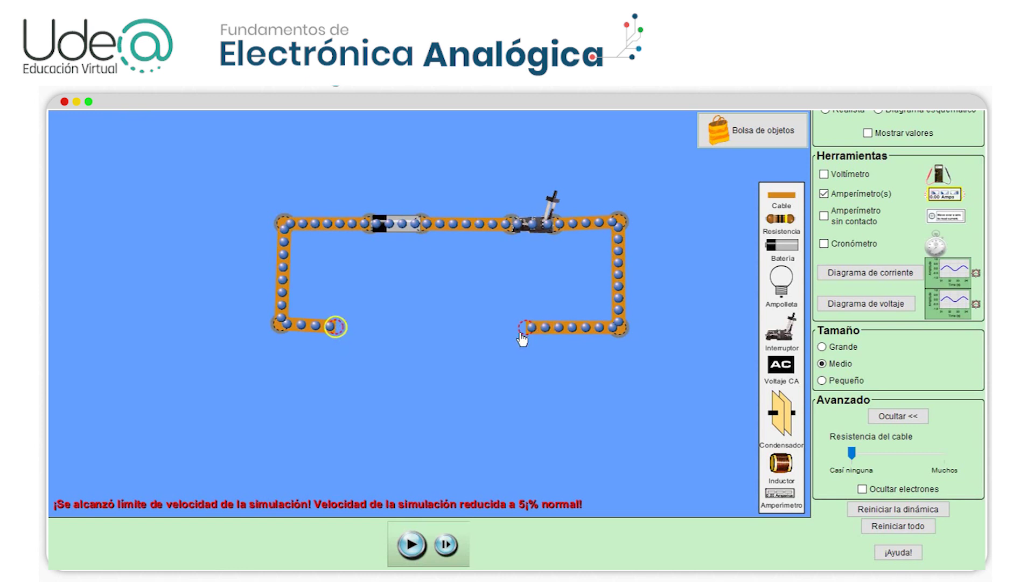
drag(533, 333, 538, 332)
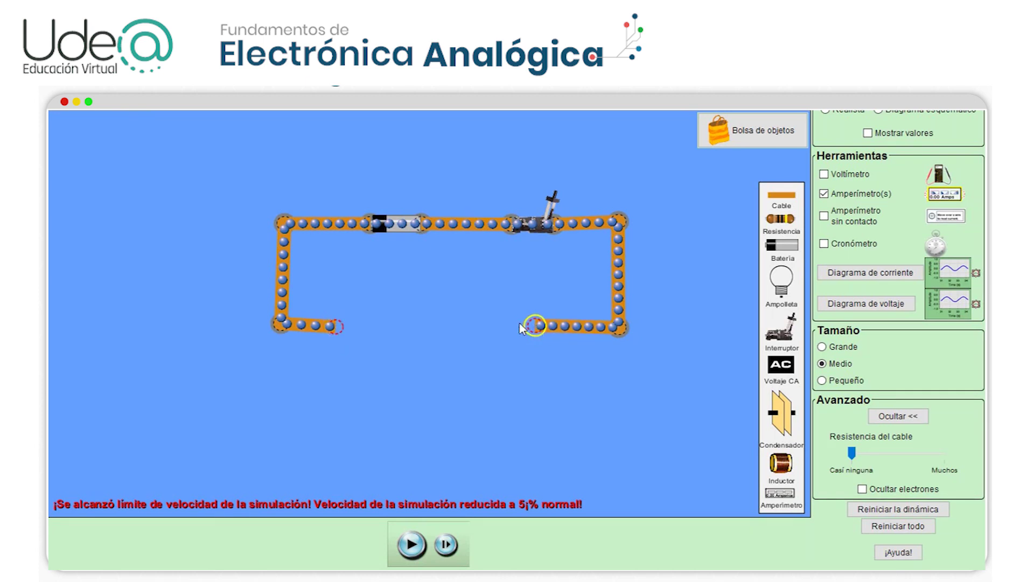
drag(539, 332, 569, 324)
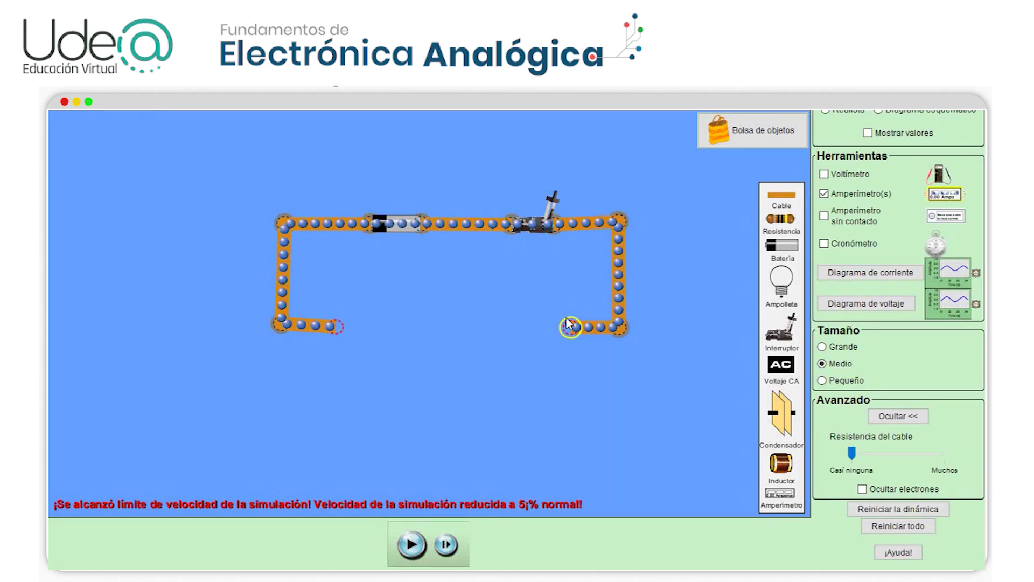
drag(782, 491, 523, 324)
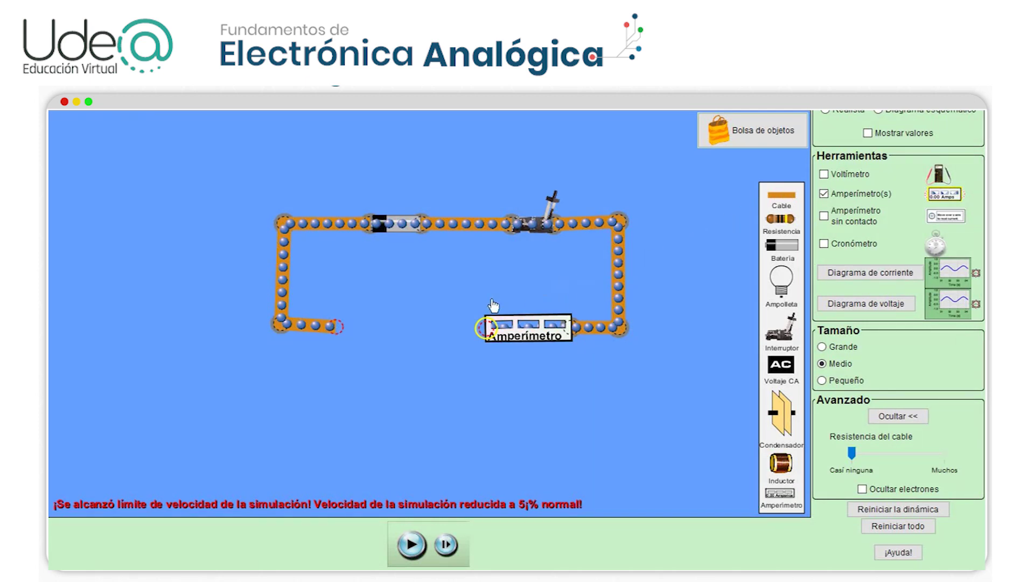
drag(765, 195, 453, 331)
Stretch the loop's two left corners outward and level the free cable end beside the ammeter
drag(280, 323, 272, 327)
drag(282, 226, 251, 227)
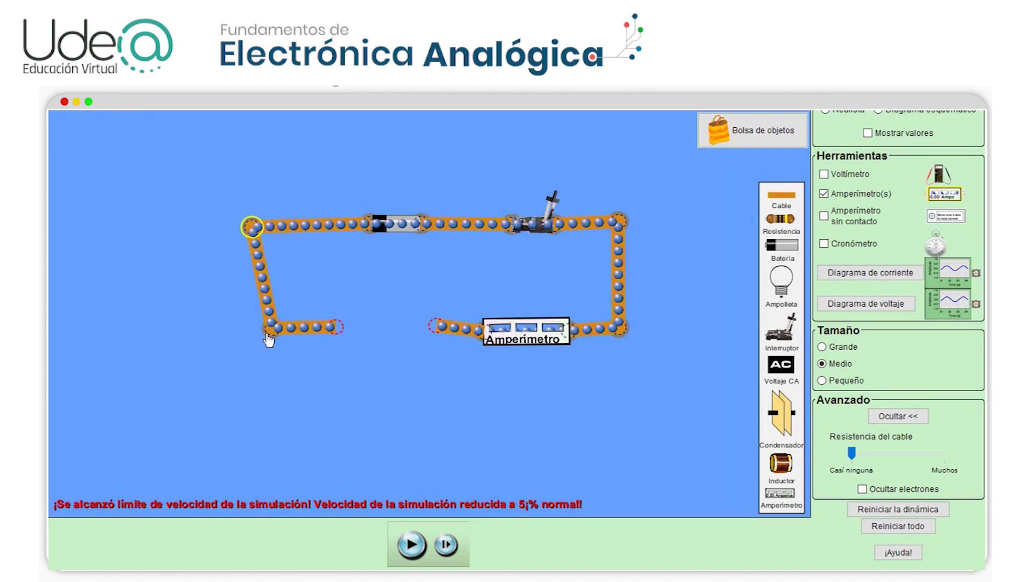
drag(275, 332, 250, 330)
drag(436, 327, 438, 332)
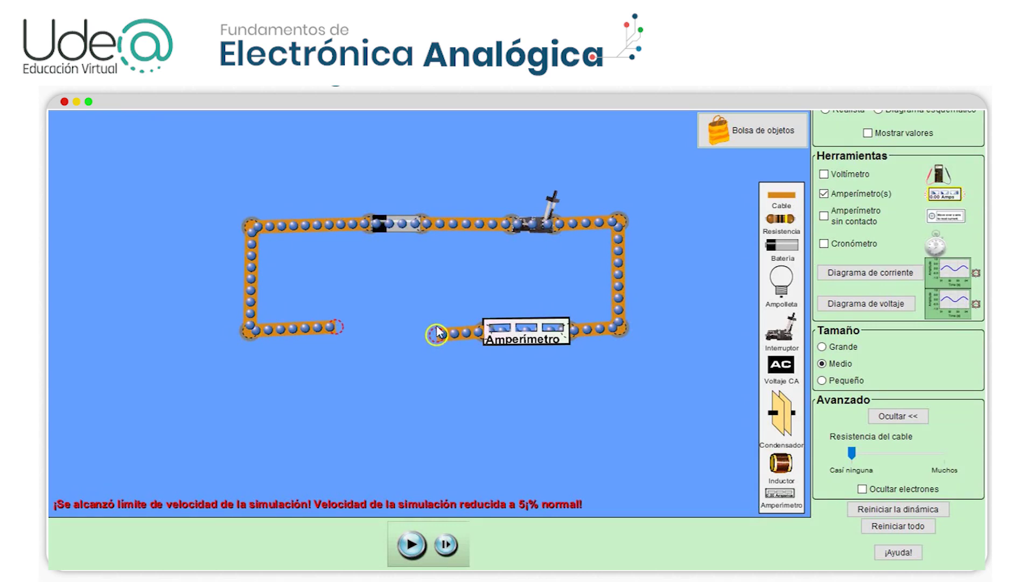
Insert the Clip from the object bag into the lower gap and join both cable ends to it
click(770, 134)
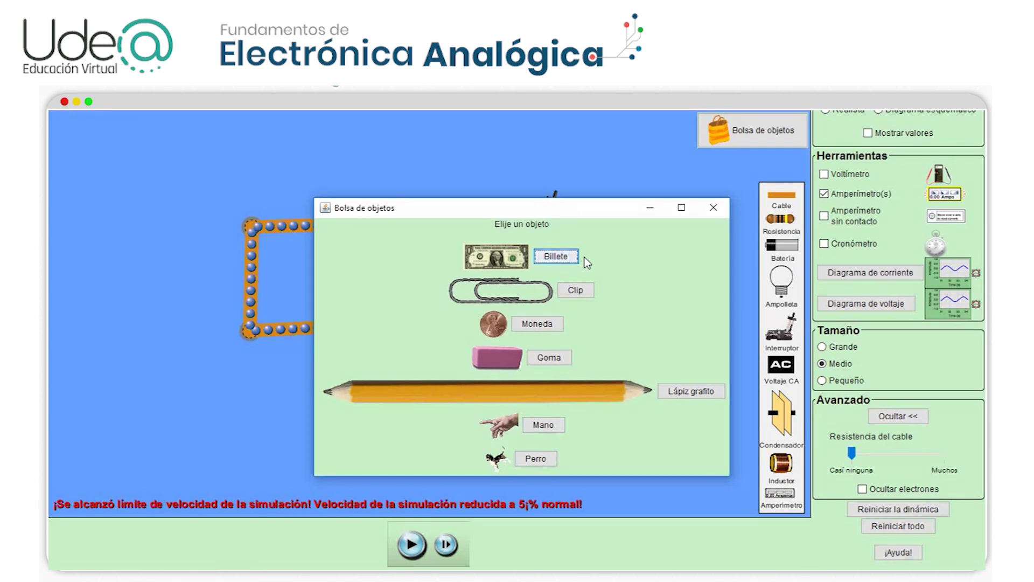
click(580, 289)
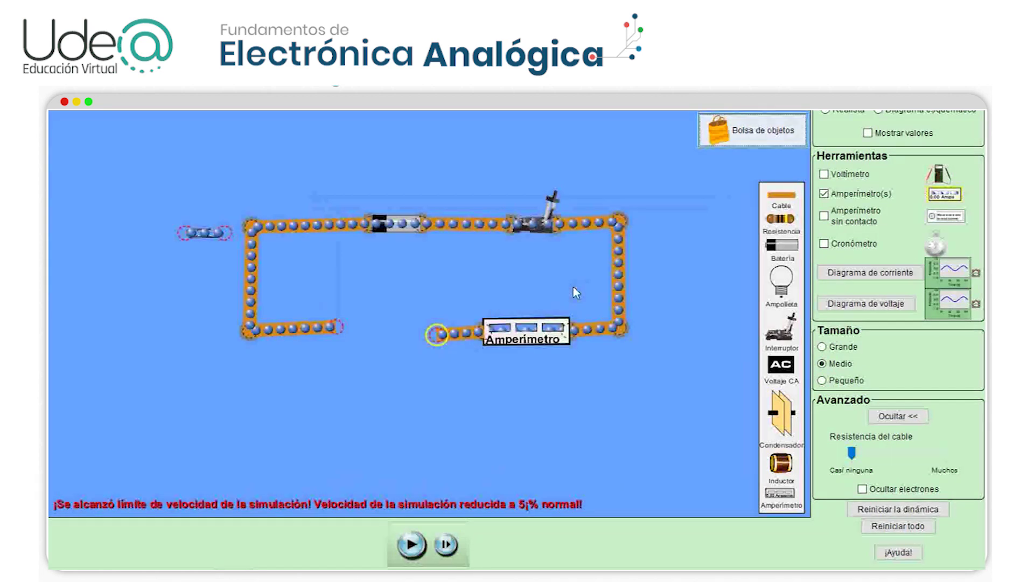
drag(190, 241, 383, 345)
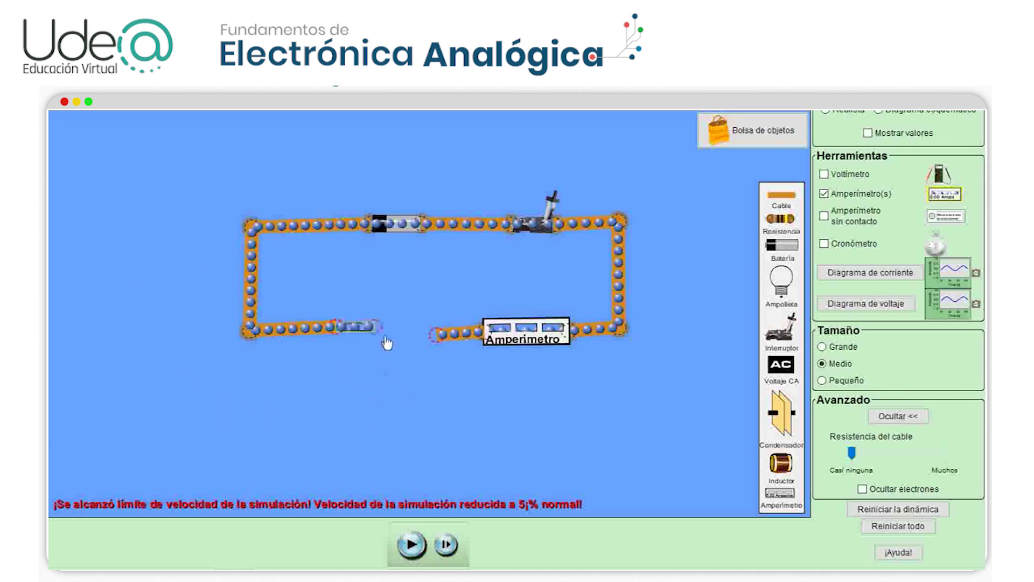
drag(438, 341, 380, 332)
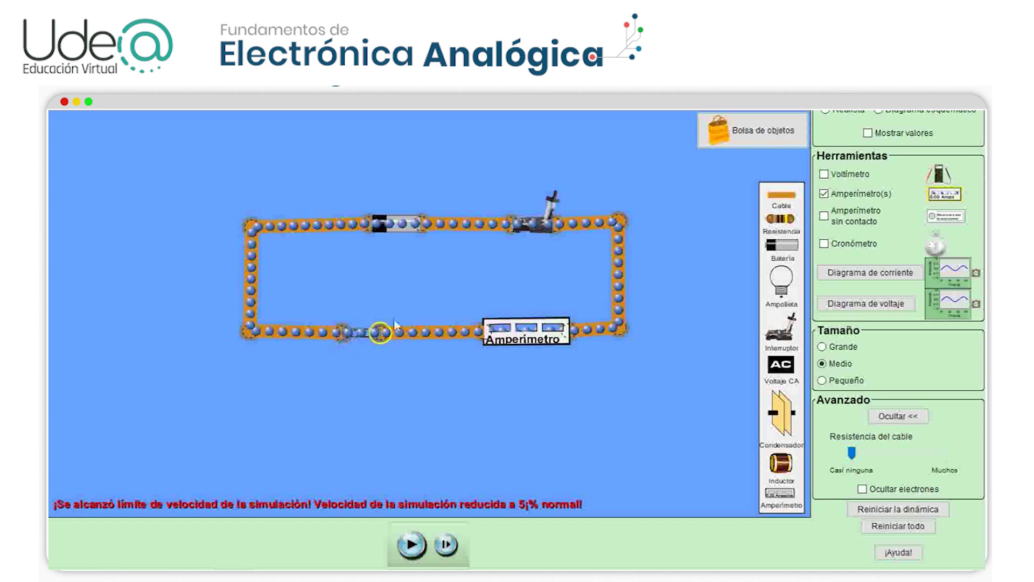
Close the switch and start the simulation to test the clip, cycling the switch and leaving it open
drag(551, 200, 522, 238)
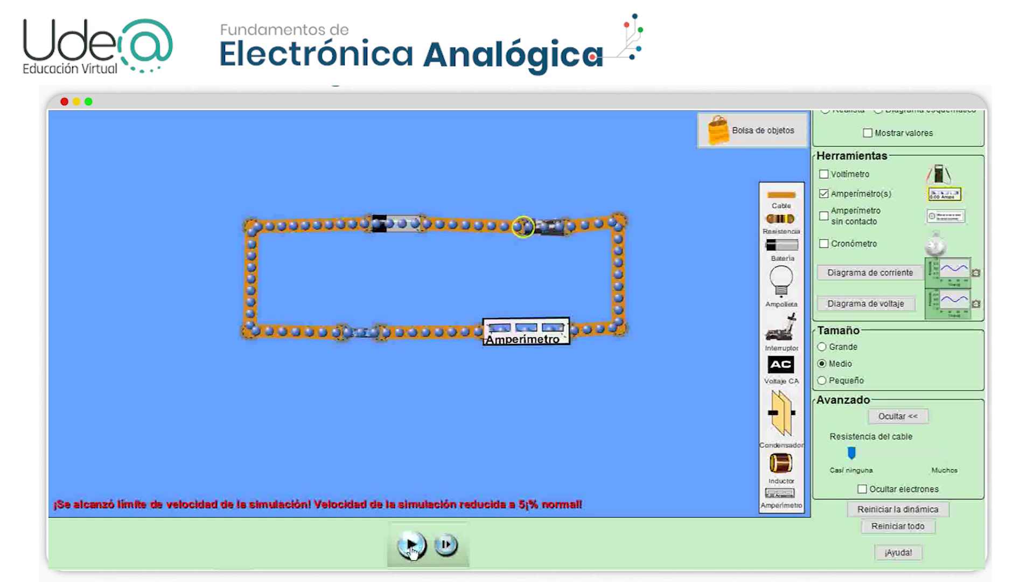
click(411, 543)
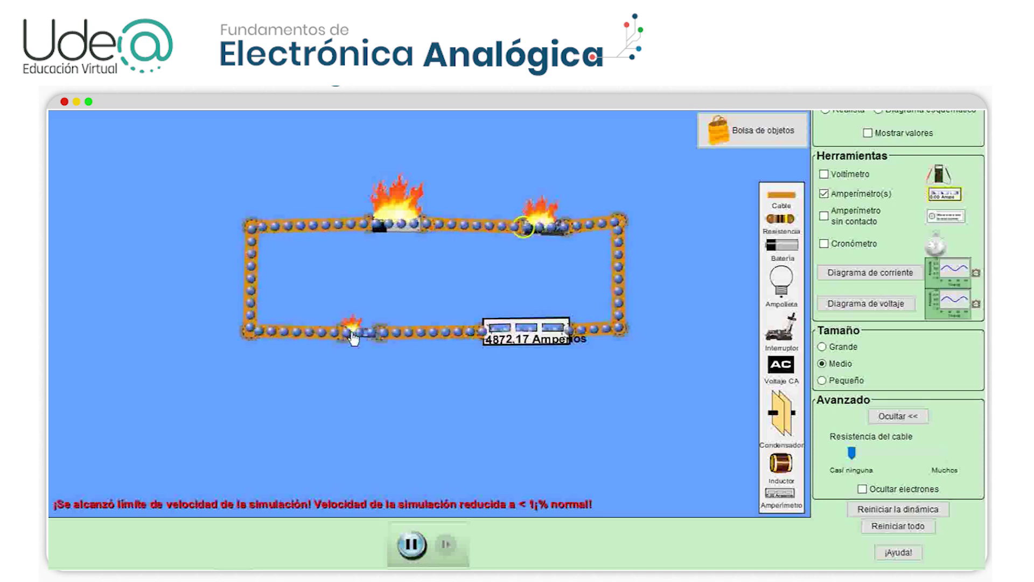
click(551, 232)
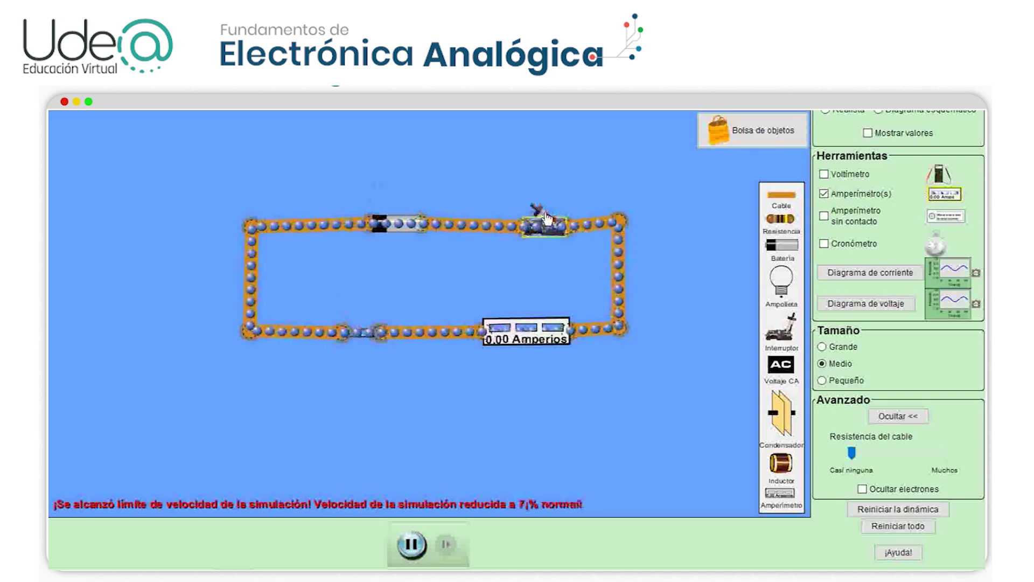
click(555, 209)
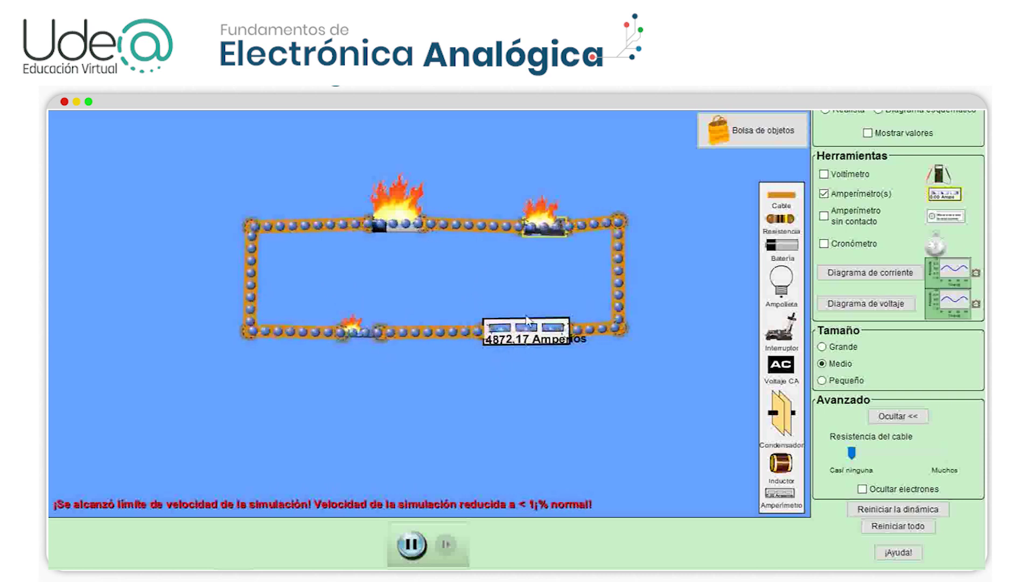
click(538, 229)
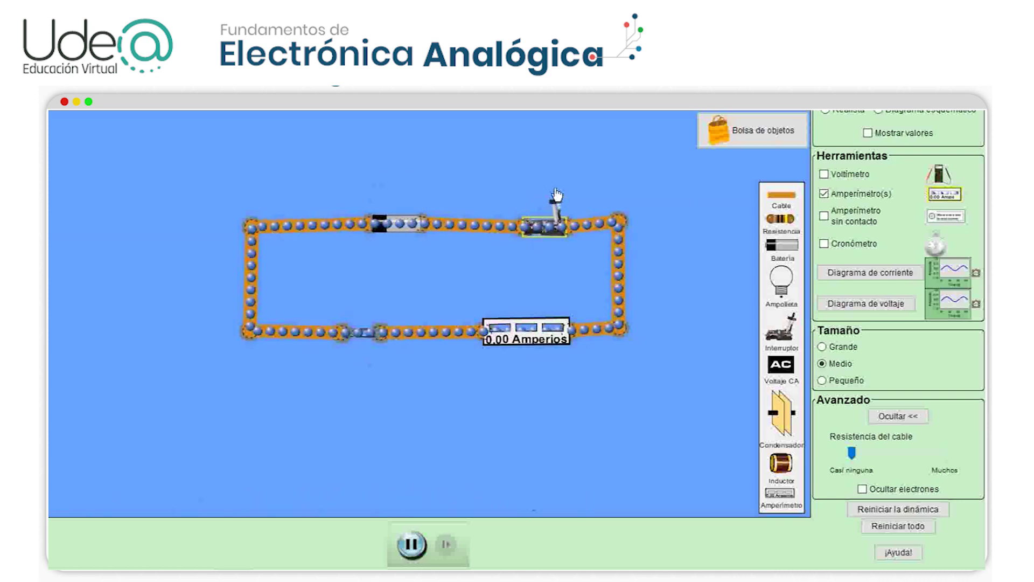
Delete the clip and connect the Billete from the object bag in its place
click(368, 333)
key(Delete)
click(753, 130)
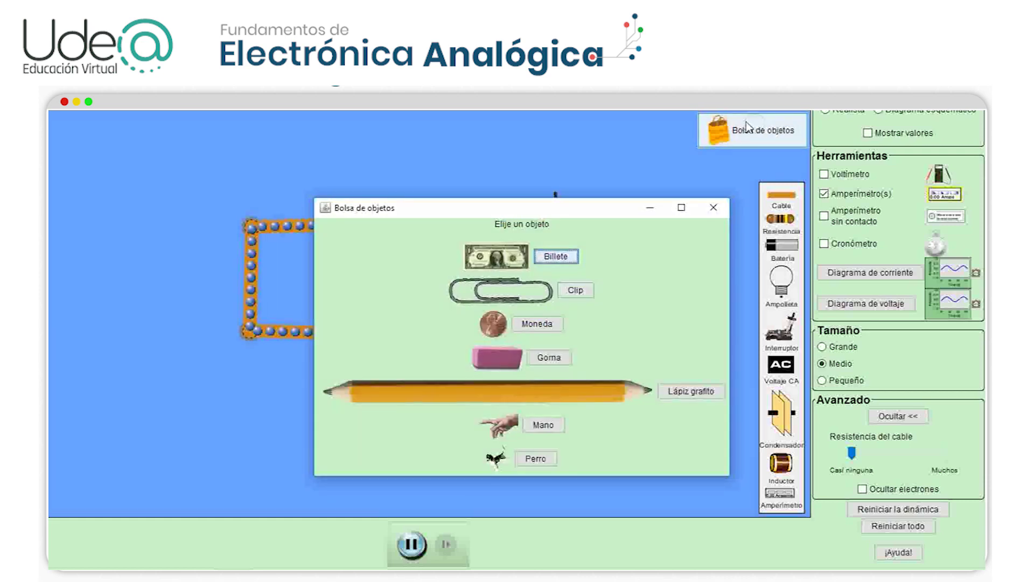
click(552, 256)
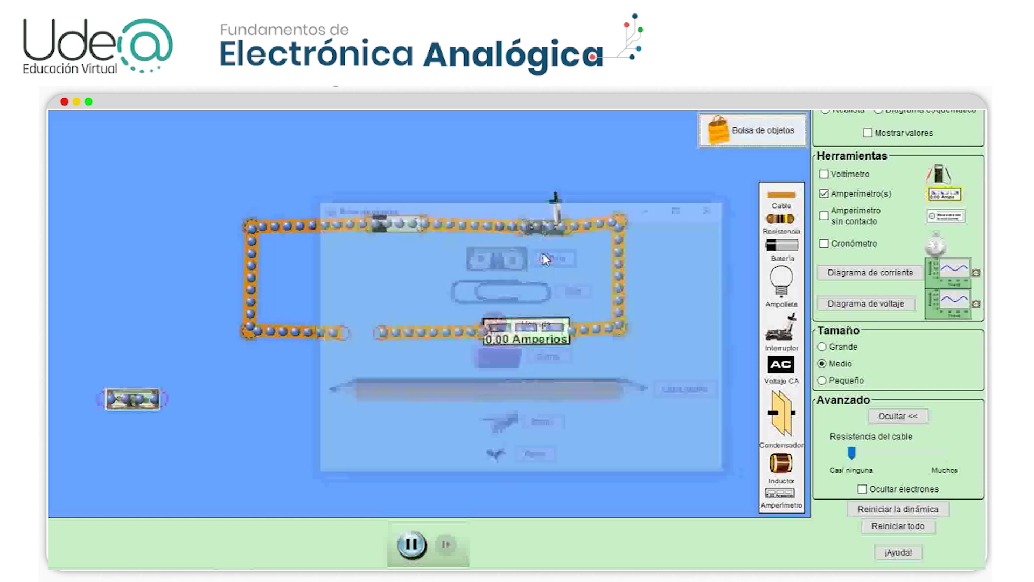
drag(132, 399, 370, 329)
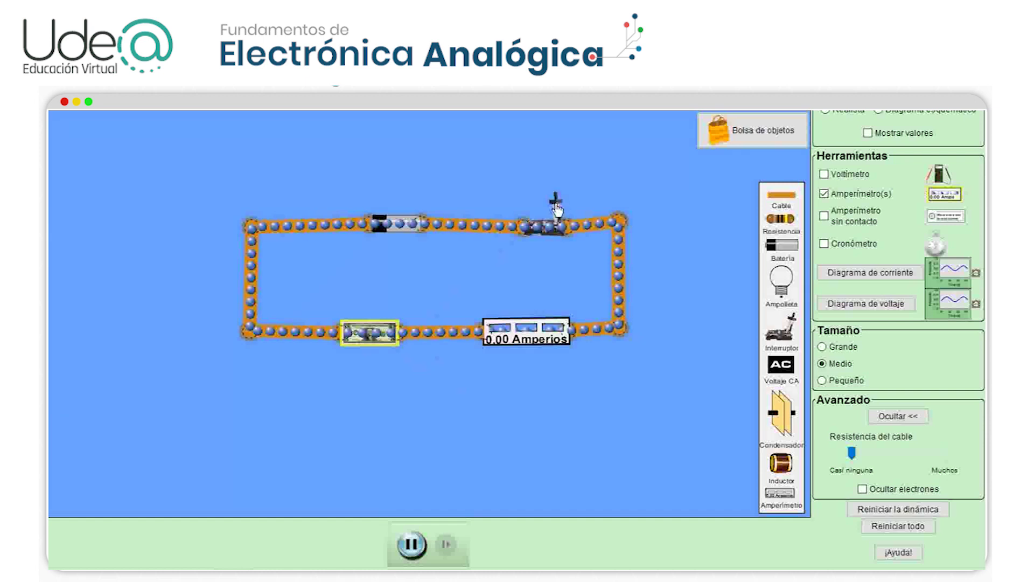
Test the banknote by closing and reopening the switch, show the component values, and close the switch again
drag(556, 207, 533, 229)
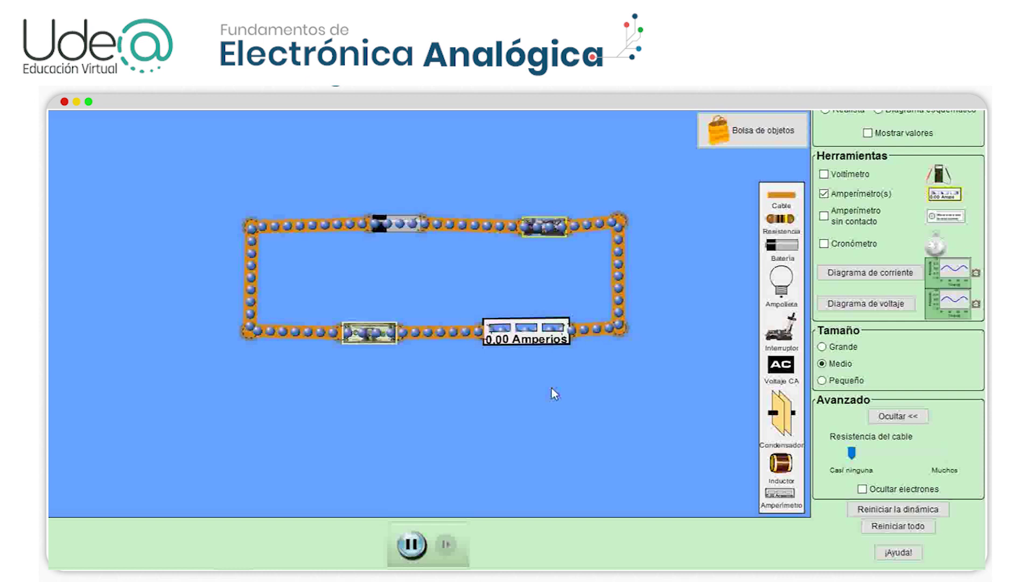
drag(532, 229, 550, 193)
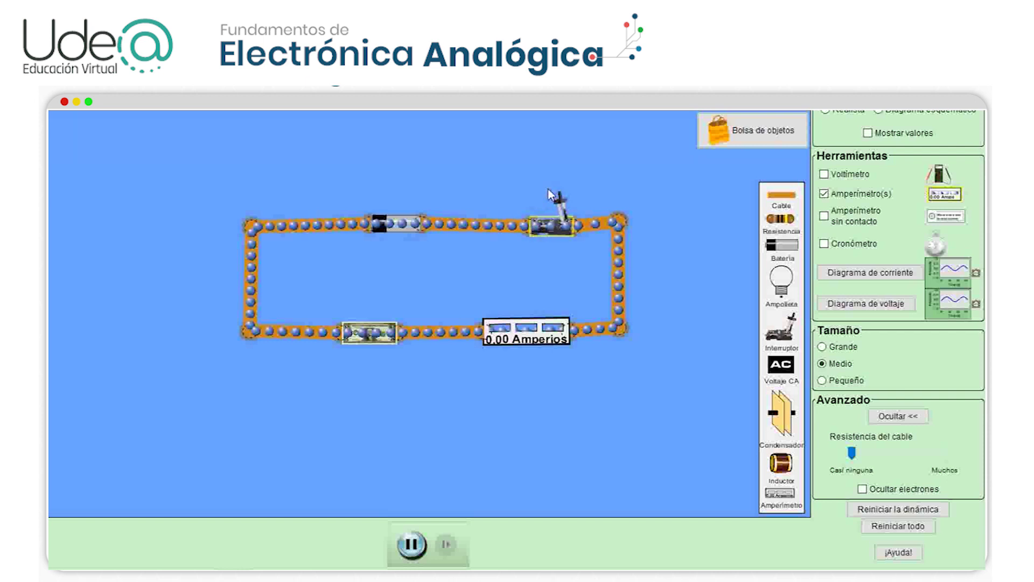
click(868, 133)
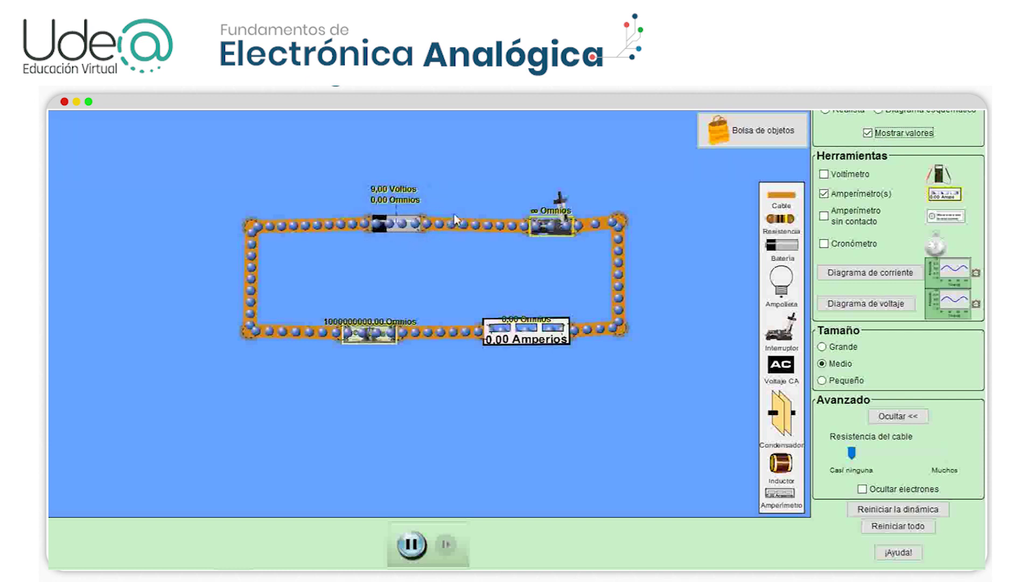
drag(561, 199, 541, 239)
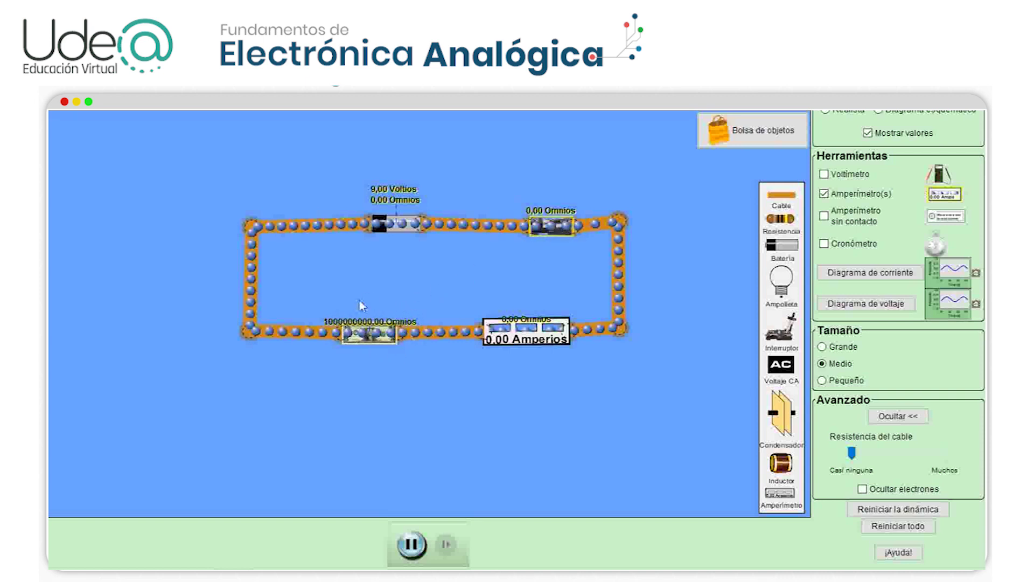
Remove the banknote and connect the Goma from the object bag across the lower gap
click(344, 331)
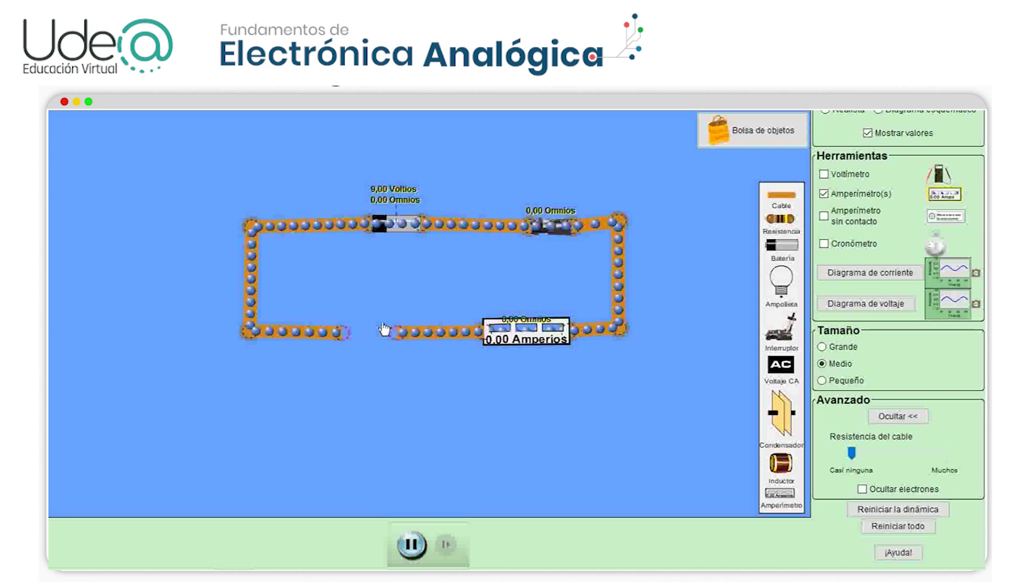
click(761, 128)
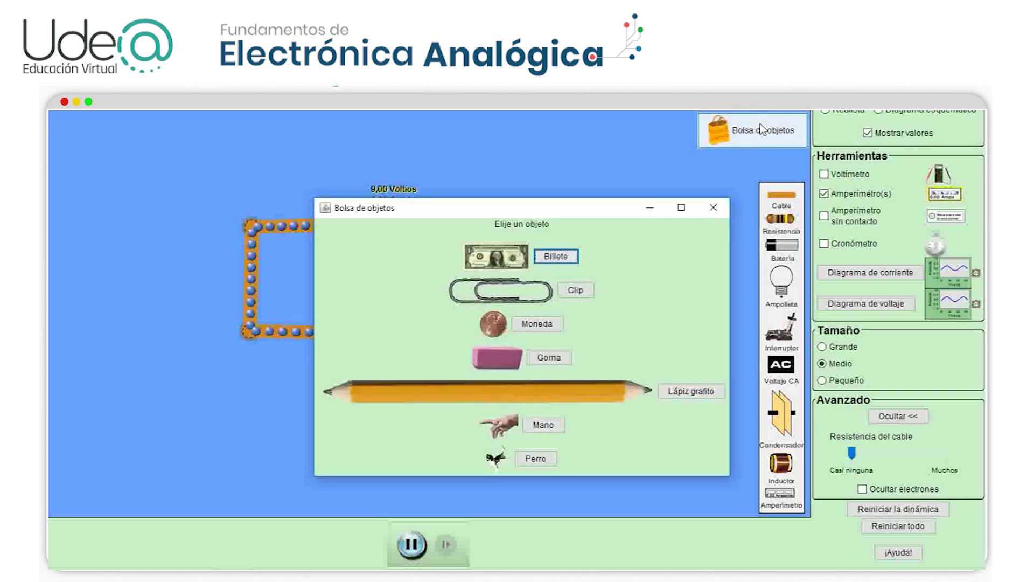
click(553, 359)
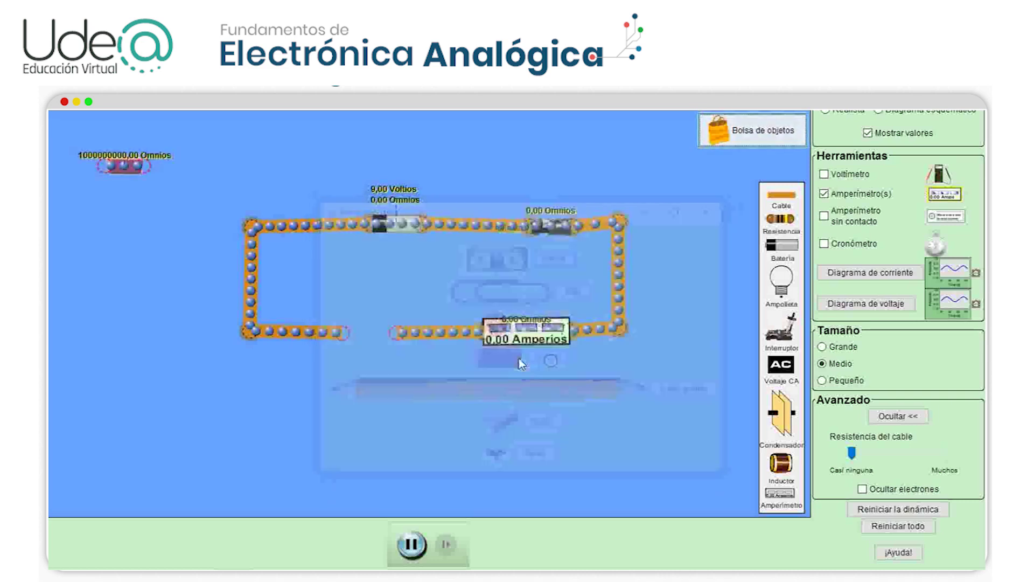
mouse_move(124, 171)
mouse_down()
mouse_move(172, 220)
mouse_move(334, 291)
mouse_move(369, 338)
mouse_move(387, 345)
mouse_move(367, 340)
mouse_move(384, 339)
mouse_up()
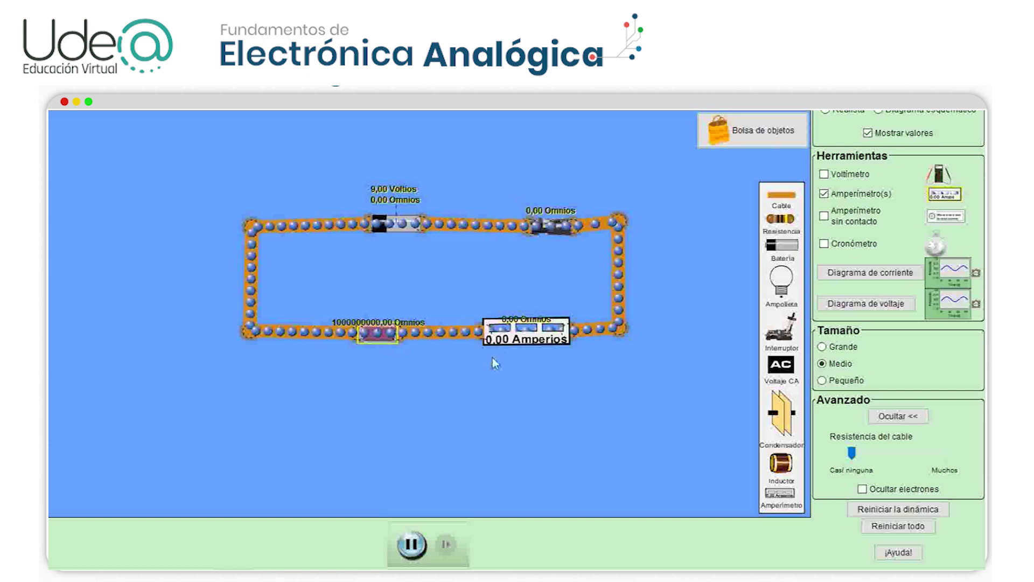
Keep the switch closed and delete the eraser from the circuit
click(548, 227)
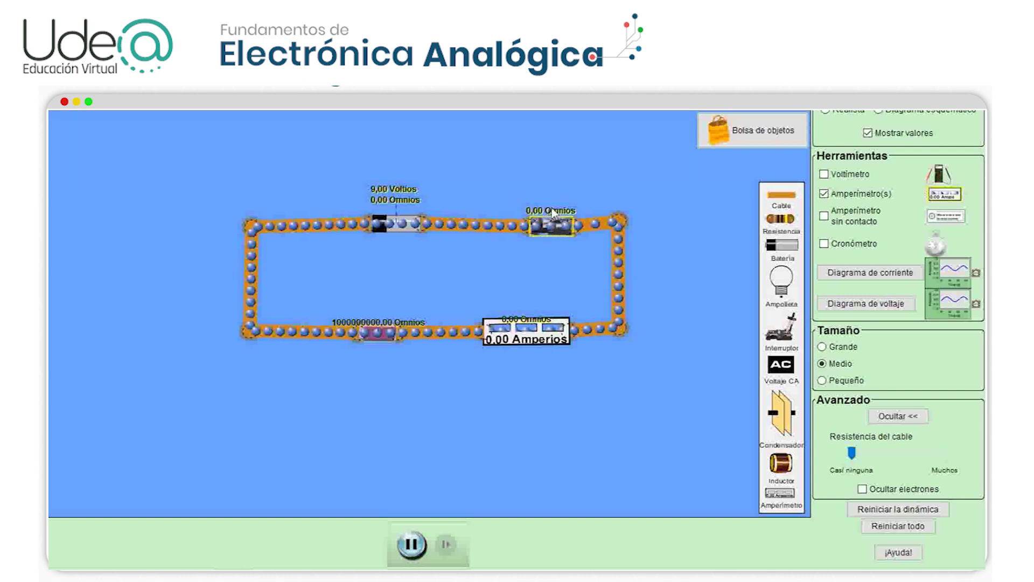
mouse_move(549, 230)
mouse_down()
mouse_move(563, 207)
mouse_move(539, 240)
mouse_up()
key(Delete)
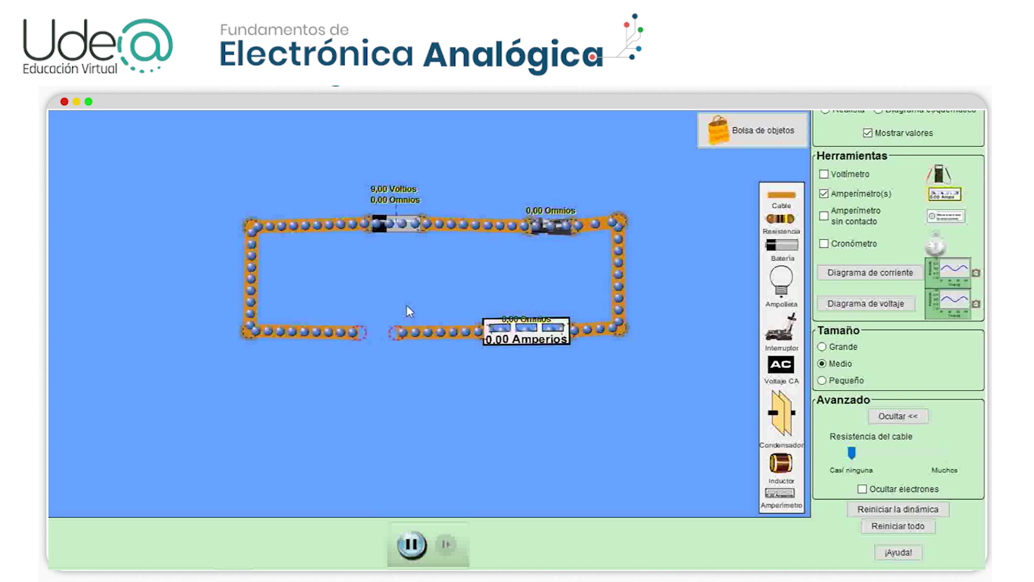
Add the Mano from the object bag and connect it across the gap in the circuit's lower branch
click(764, 127)
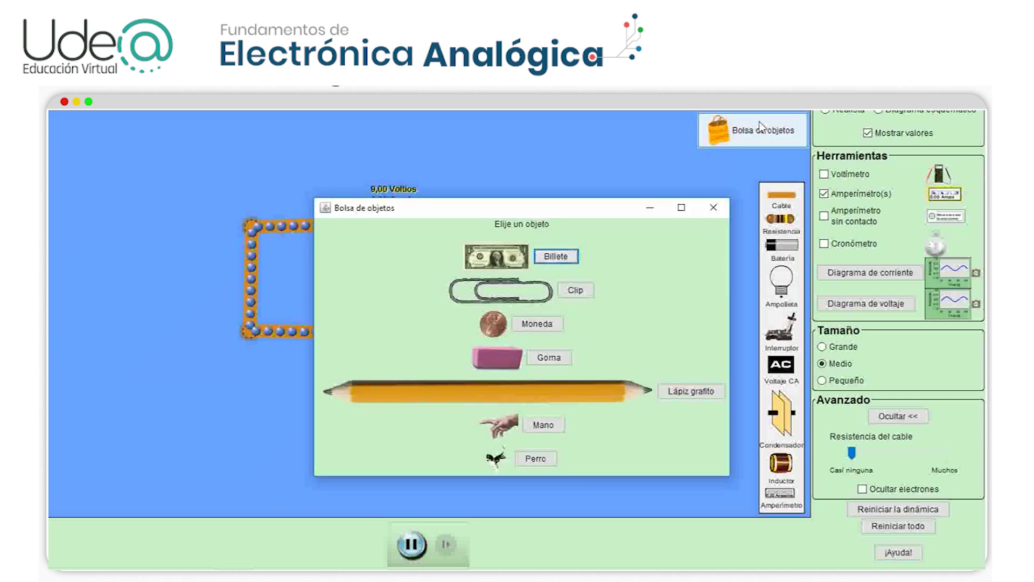
click(544, 424)
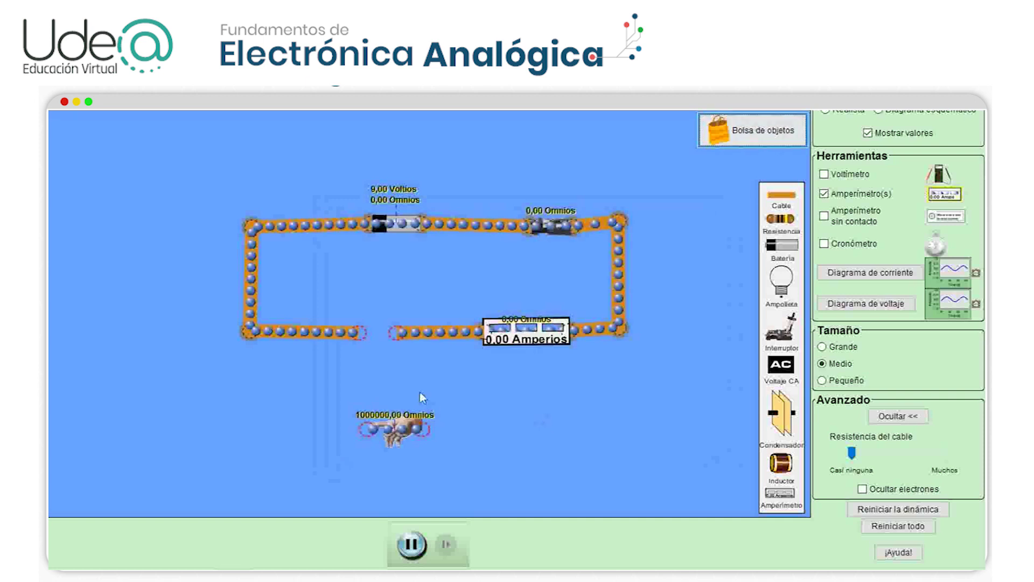
drag(397, 333, 419, 331)
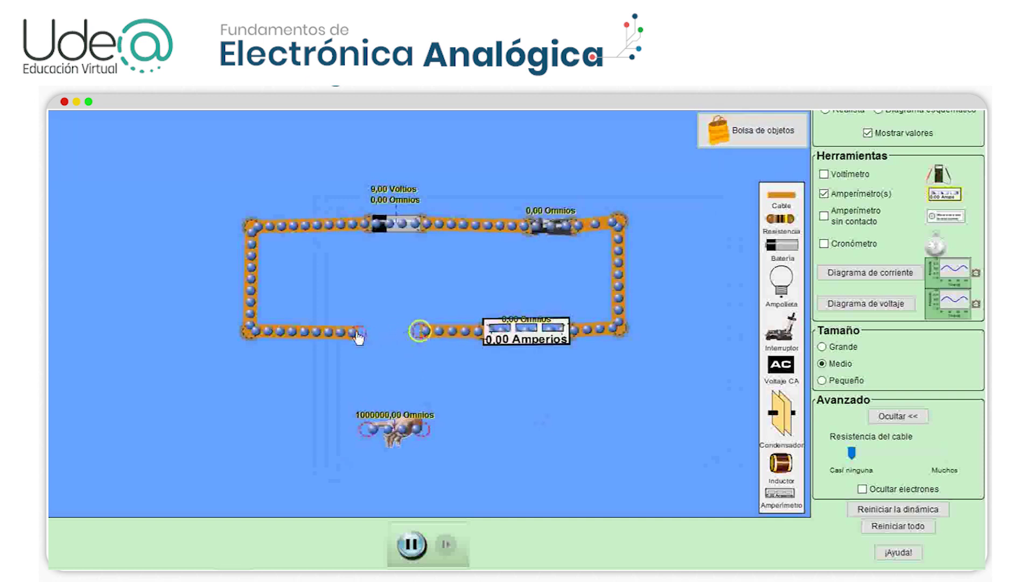
drag(359, 336, 301, 332)
drag(390, 437, 361, 356)
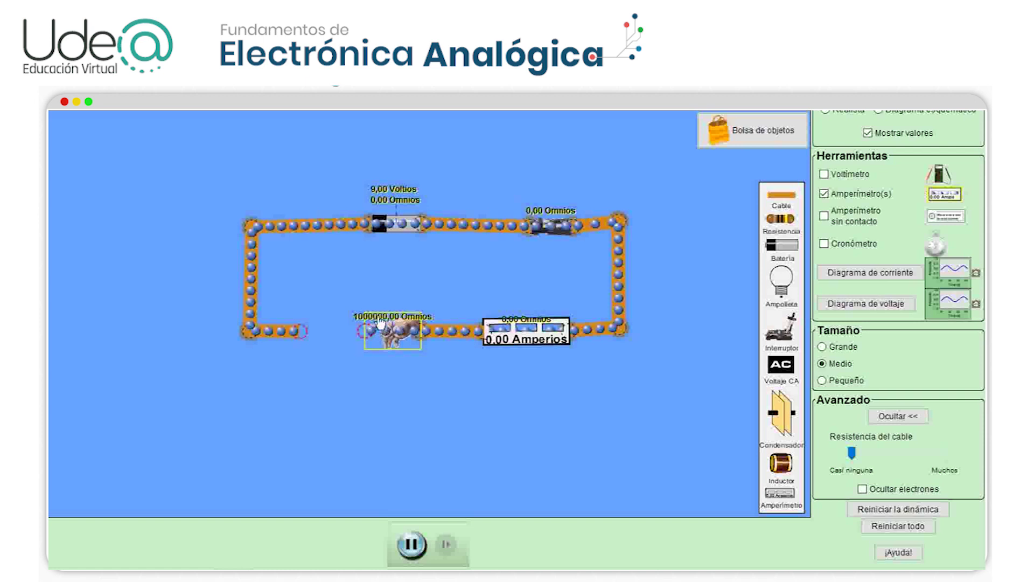
drag(311, 329, 363, 331)
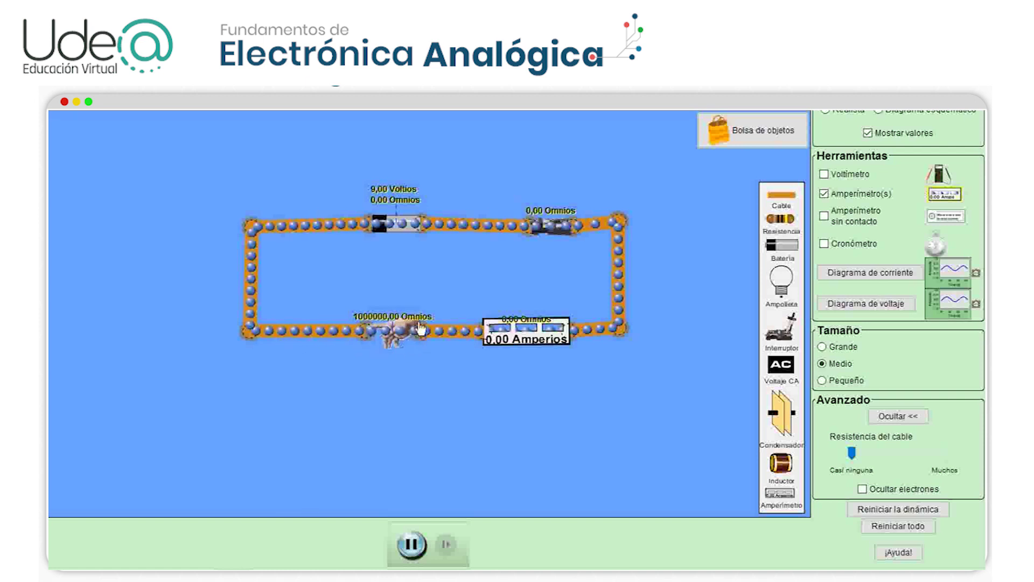
drag(408, 326, 402, 328)
Test the hand by opening and reclosing the switch, and raise the battery voltage to 100 volts
click(551, 220)
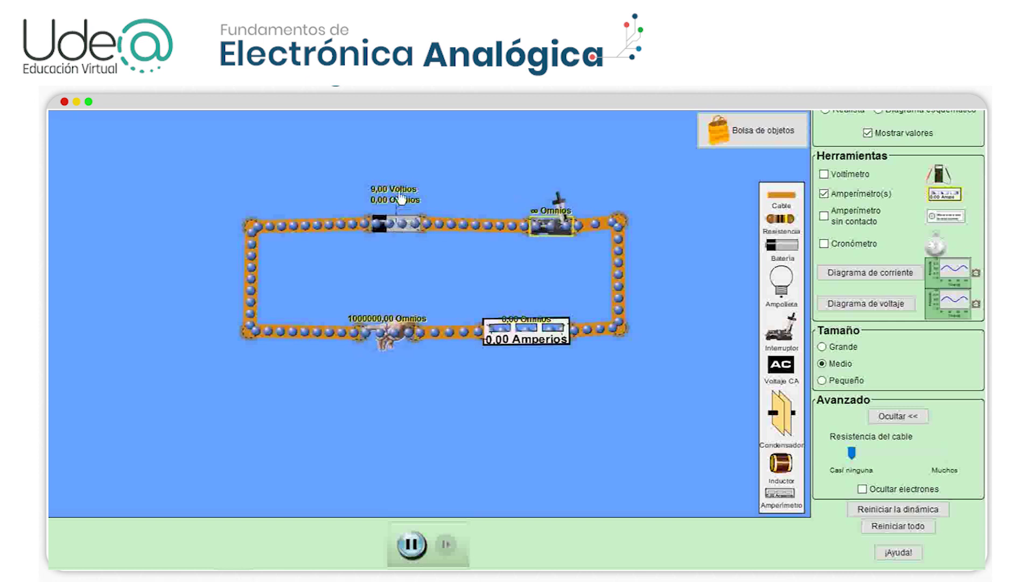
click(553, 214)
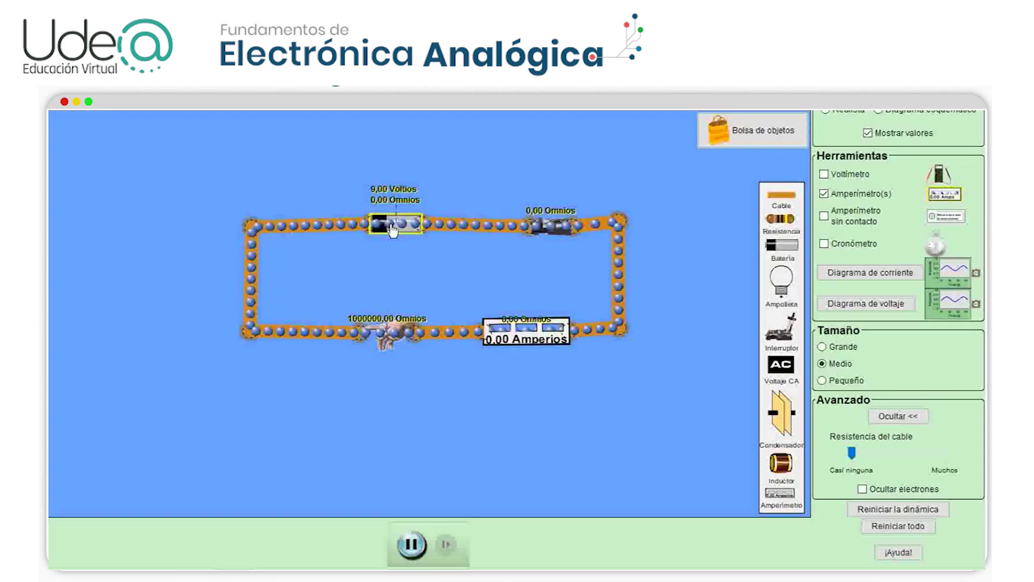
right_click(397, 226)
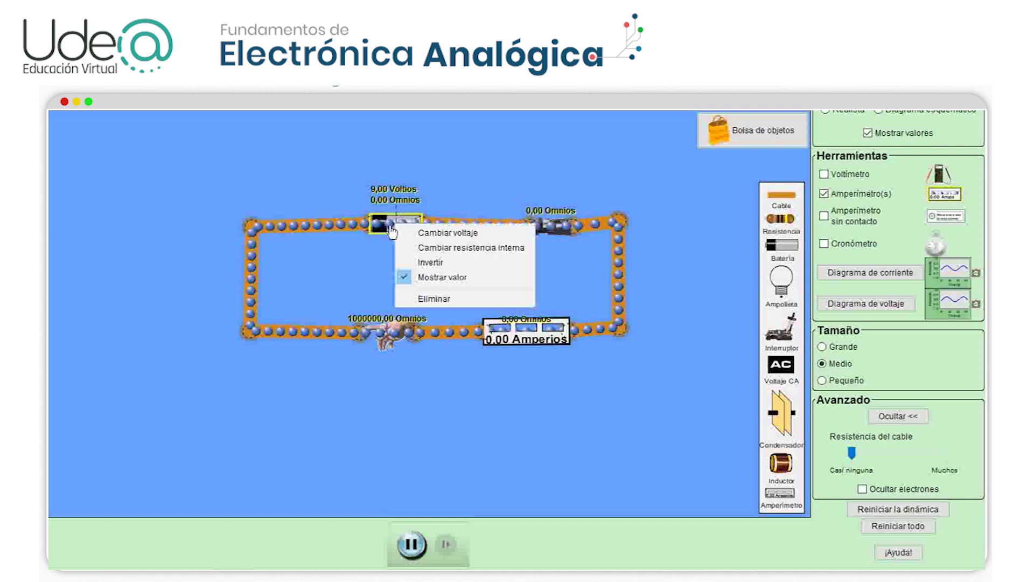
click(450, 233)
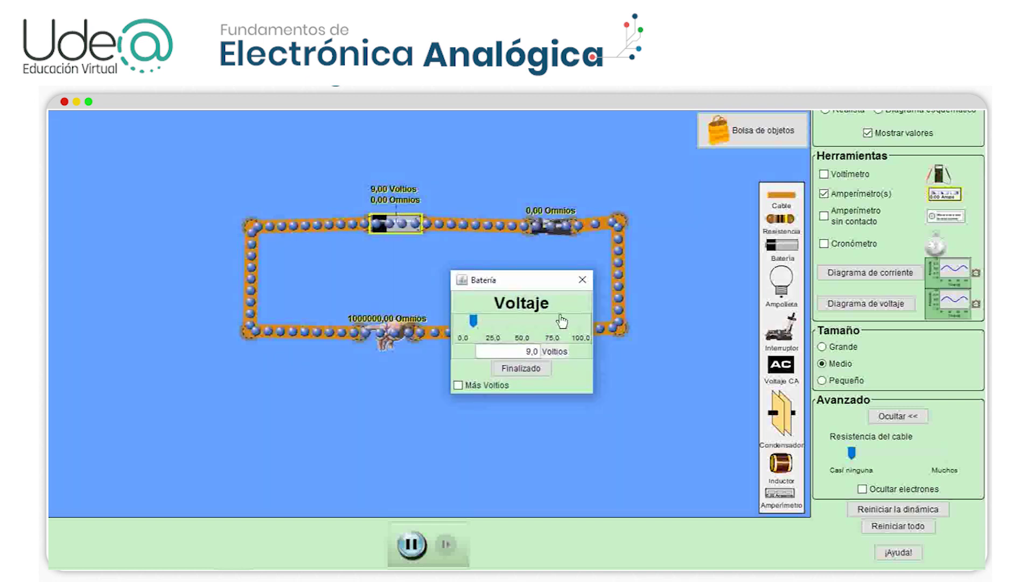
drag(479, 322, 500, 323)
drag(571, 325, 600, 327)
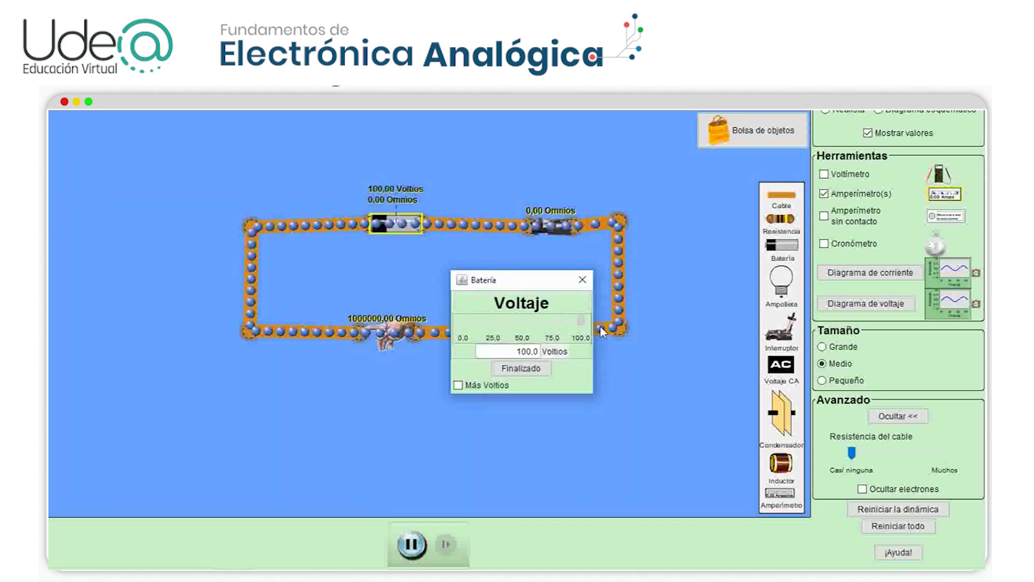
click(582, 281)
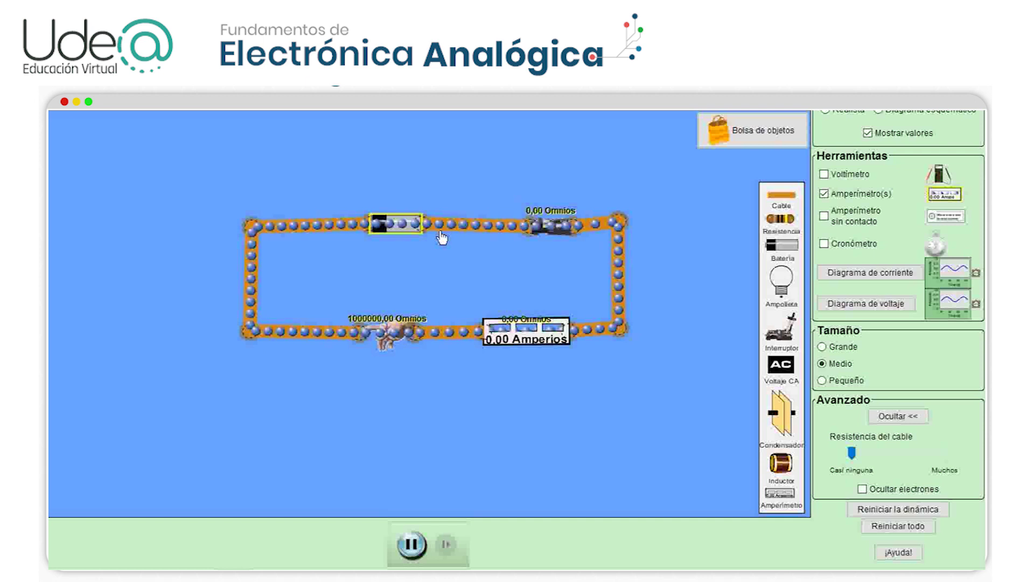
Delete the hand and the lower-left cable, and connect the Lápiz grafito from the object bag in their place
click(393, 330)
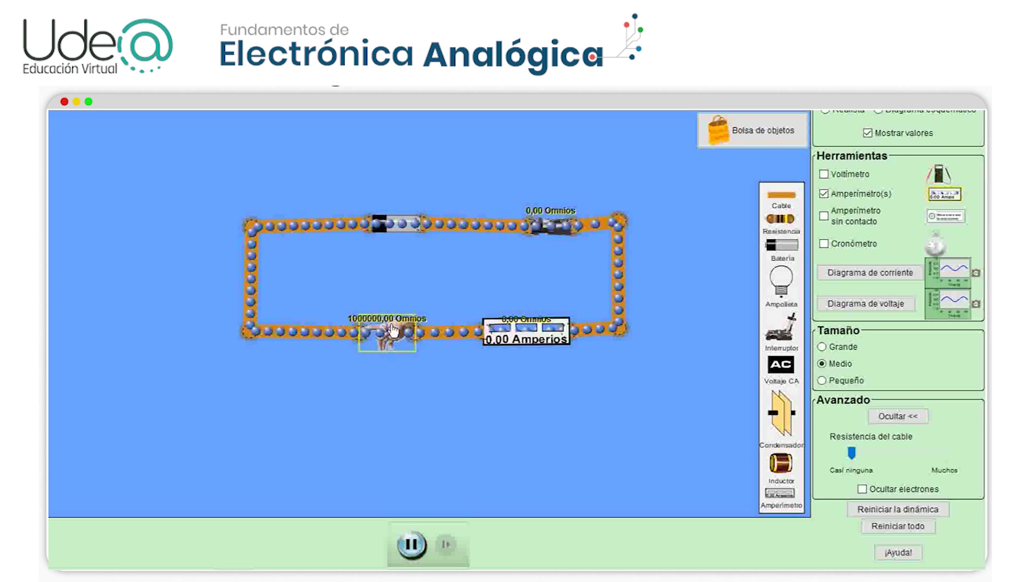
key(Delete)
click(761, 130)
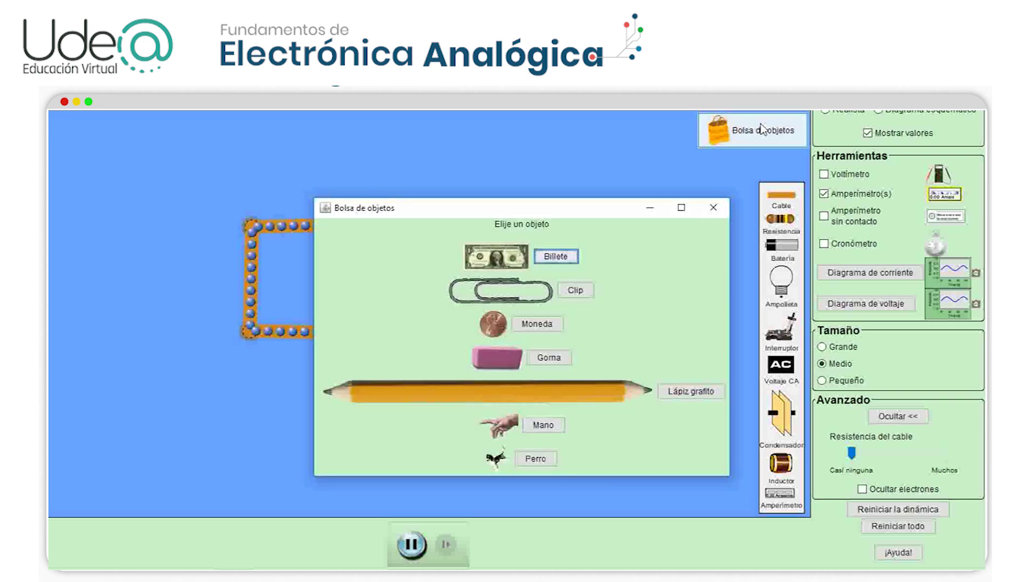
click(680, 394)
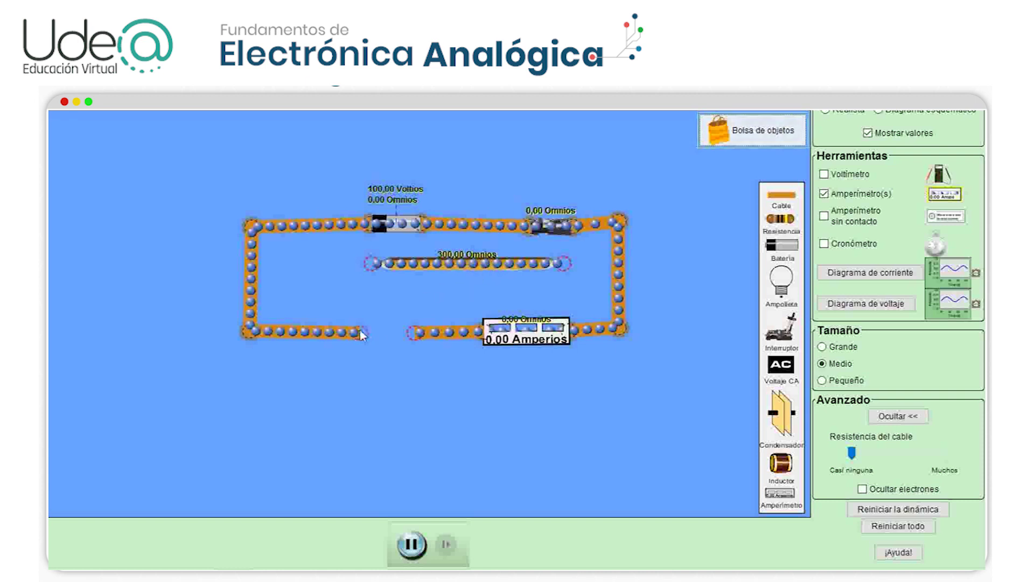
click(344, 332)
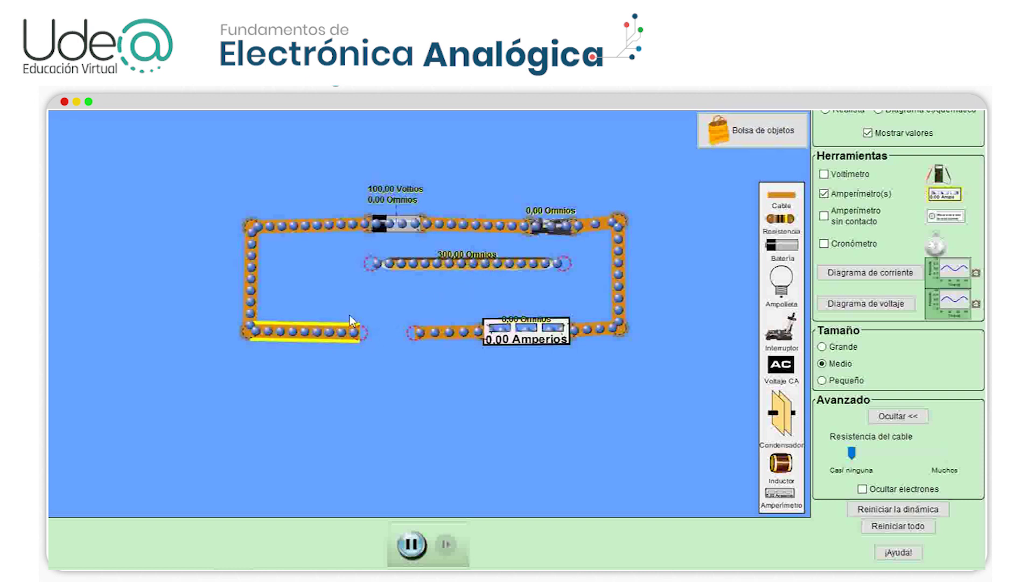
key(Delete)
drag(489, 267, 403, 338)
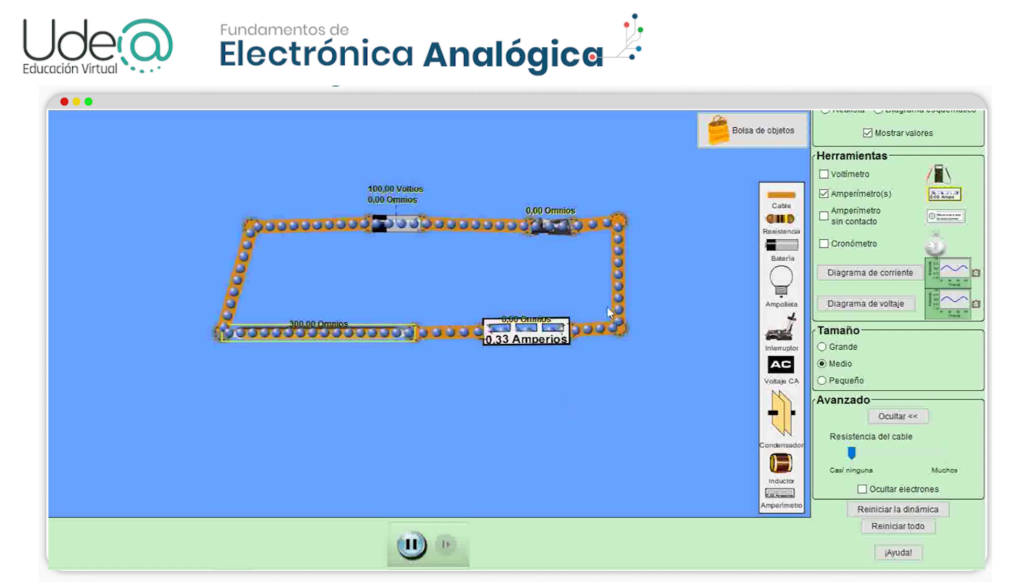
Set the battery voltage to 10 volts with the pencil connected
click(392, 231)
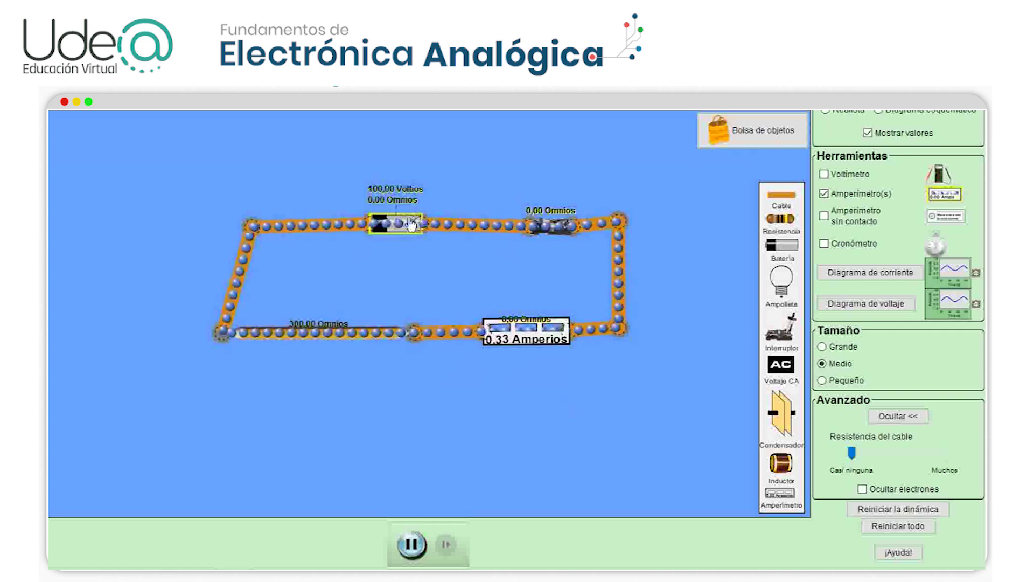
right_click(409, 222)
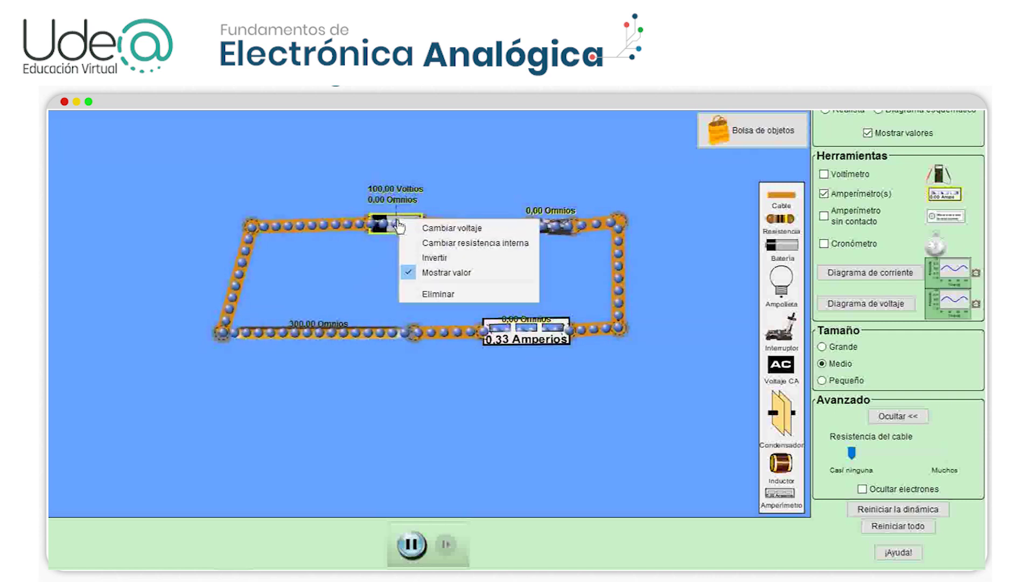
click(472, 228)
drag(578, 321, 474, 325)
drag(520, 351, 538, 353)
key(BackSpace)
text(10)
key(Return)
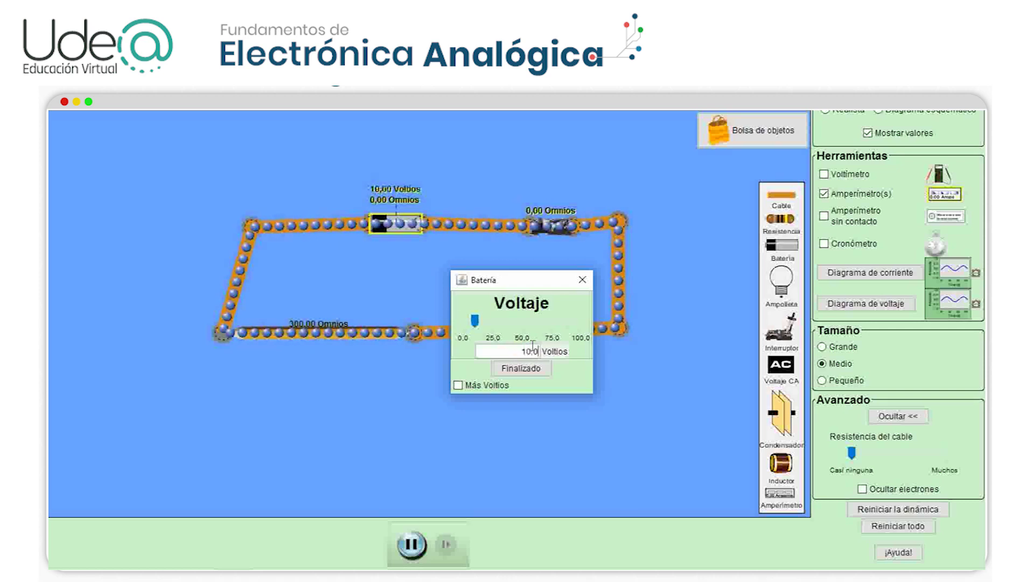
click(582, 280)
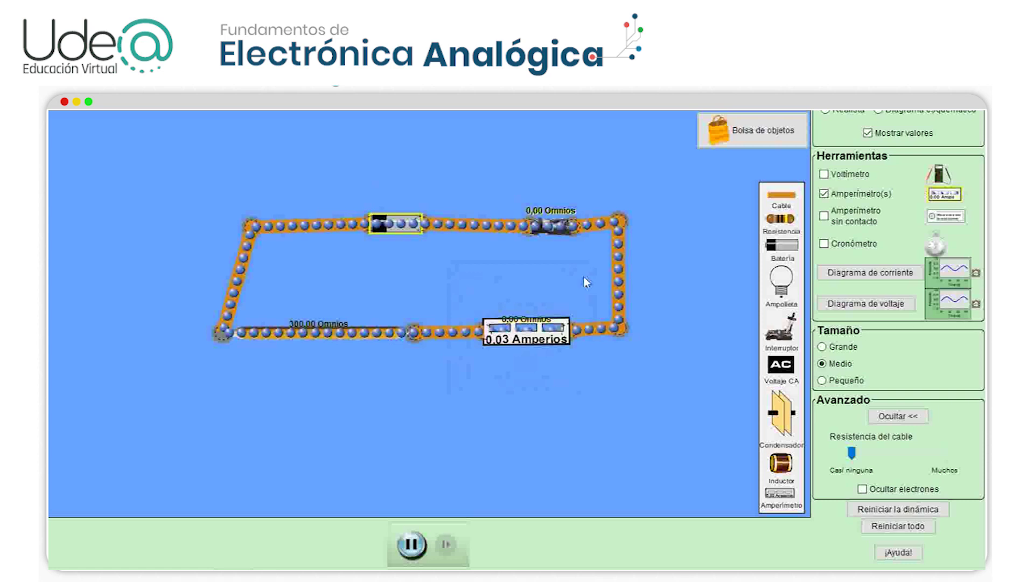
Hide and show the component values again to restore the battery's label
click(544, 229)
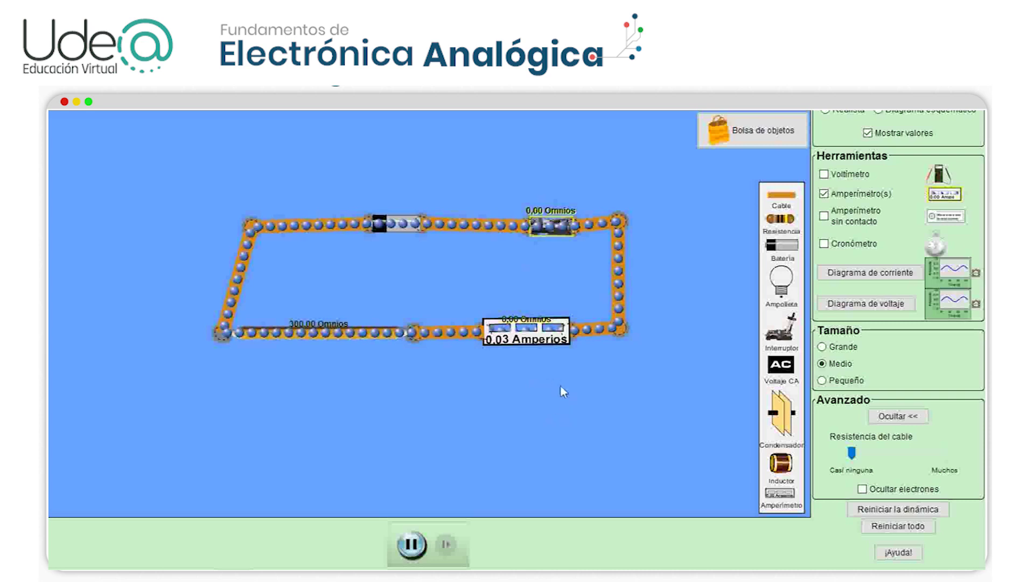
click(868, 133)
click(868, 133)
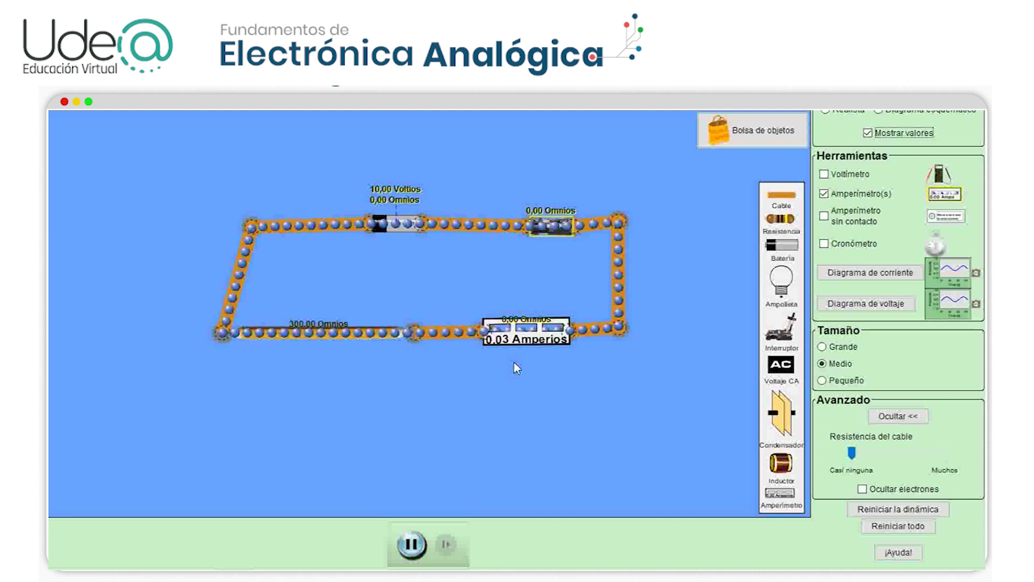
Open the Windows Calculator, compute 10 ÷ 300 to check the current through the pencil, and return to the circuit simulator
key(super)
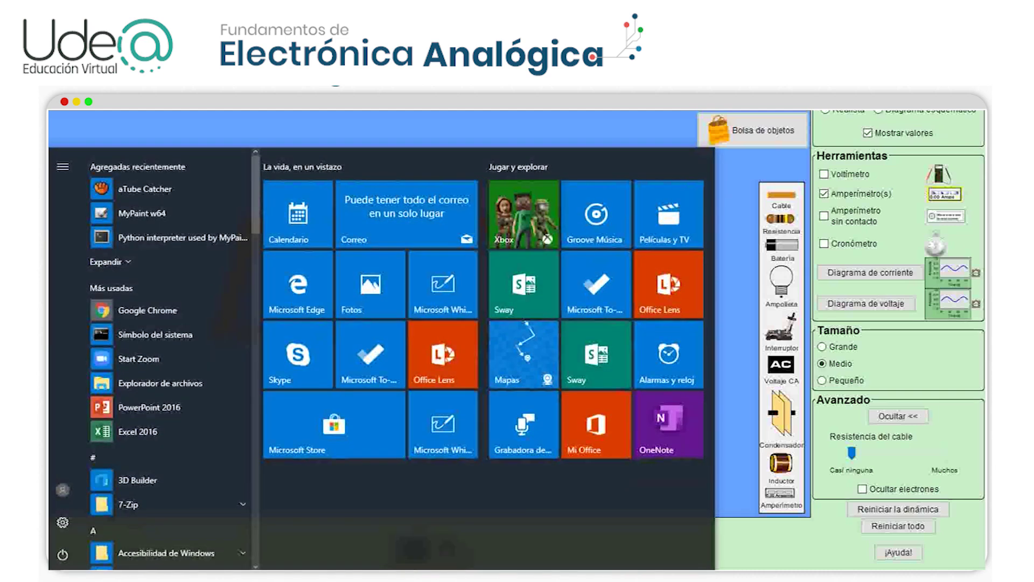
text(calc)
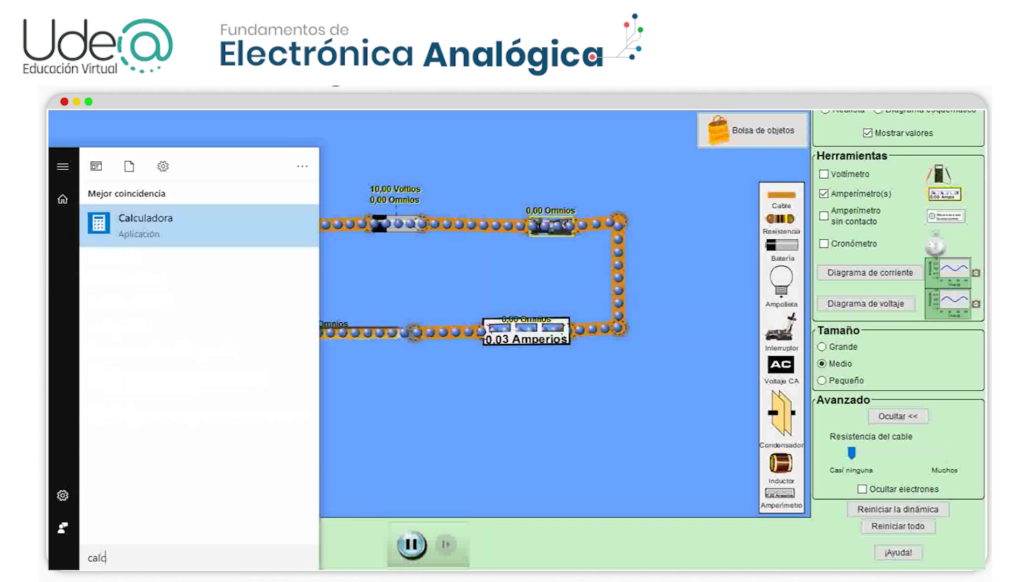
key(Return)
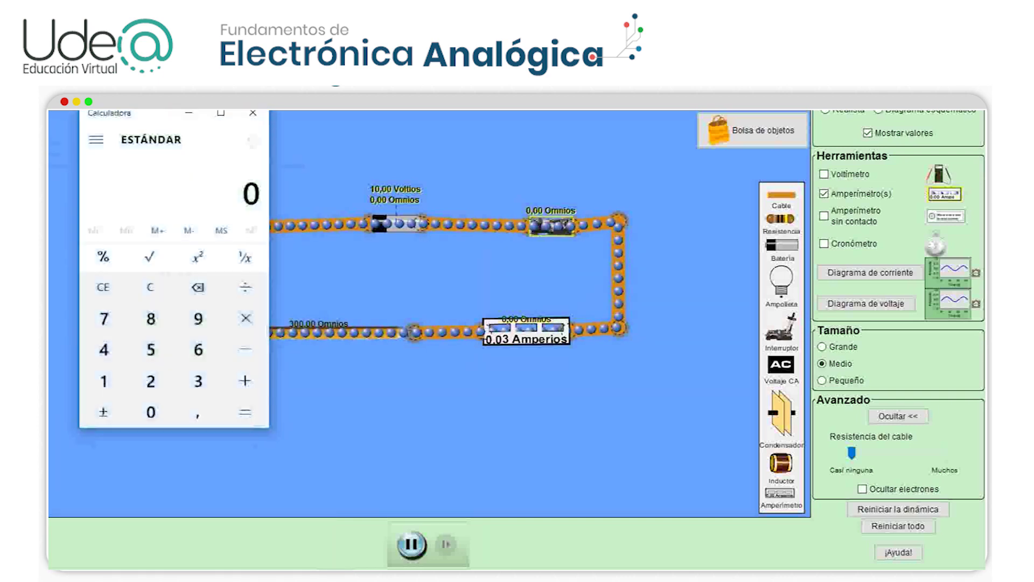
text(10)
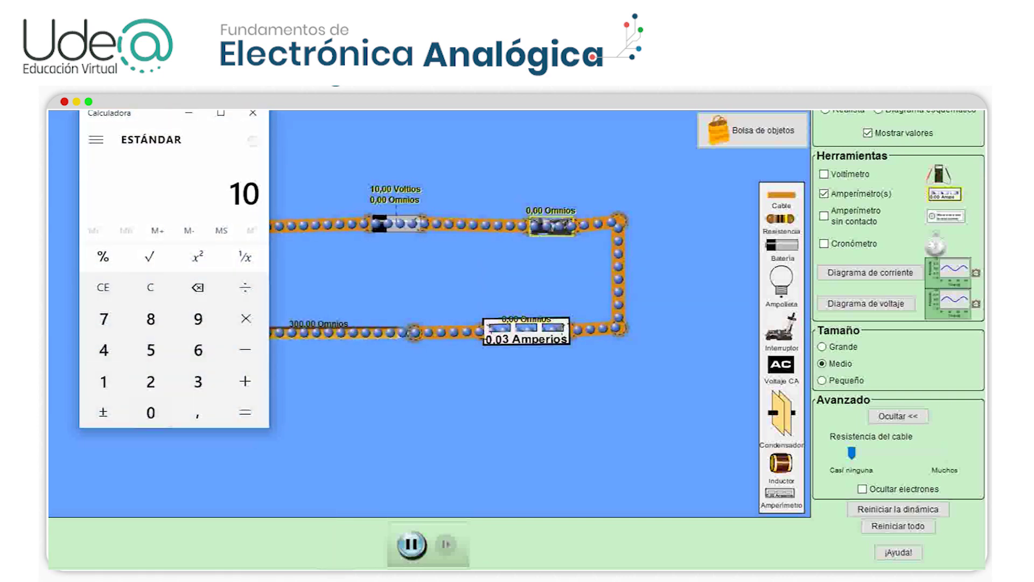
text(/3)
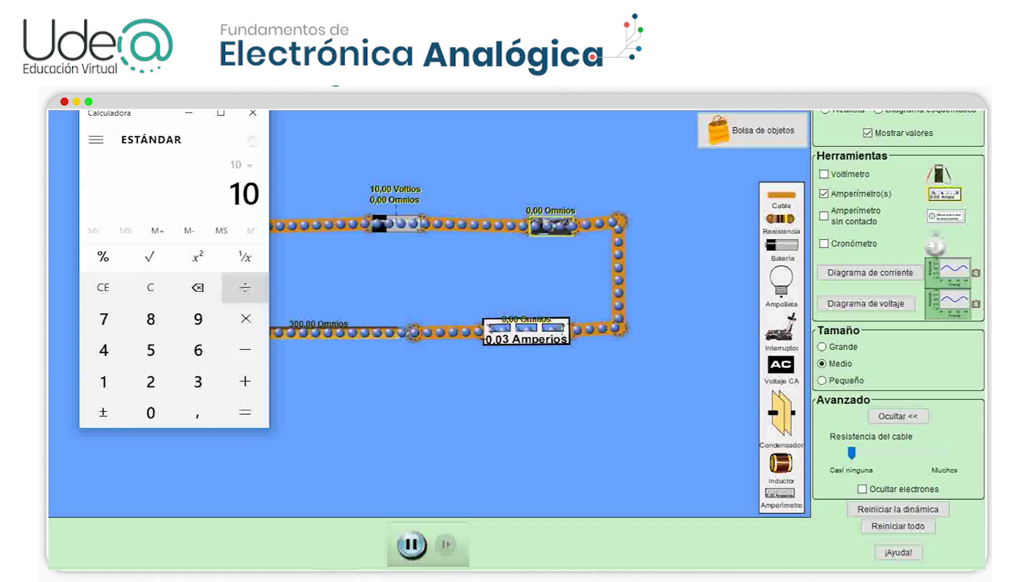
text(00)
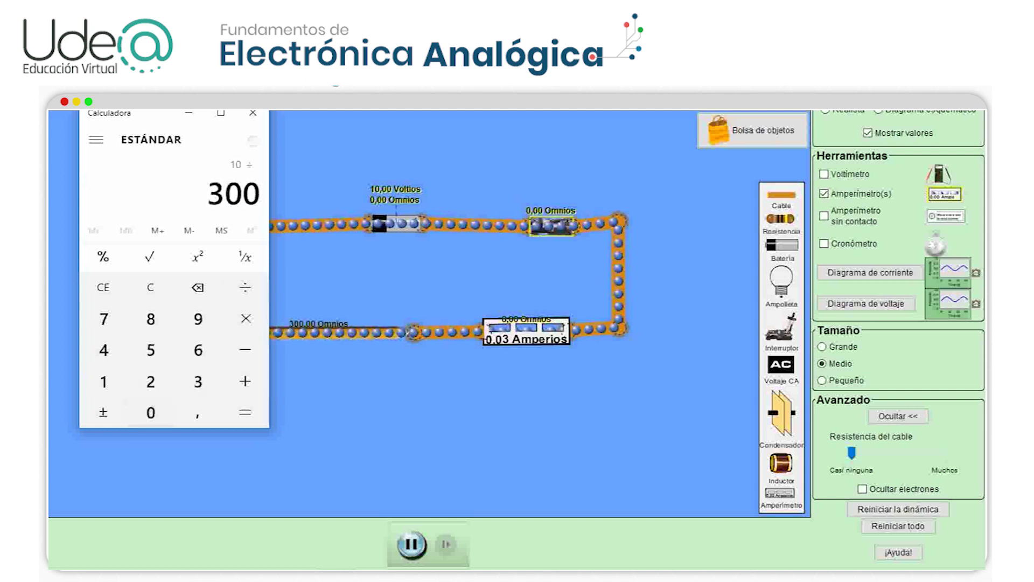
key(Return)
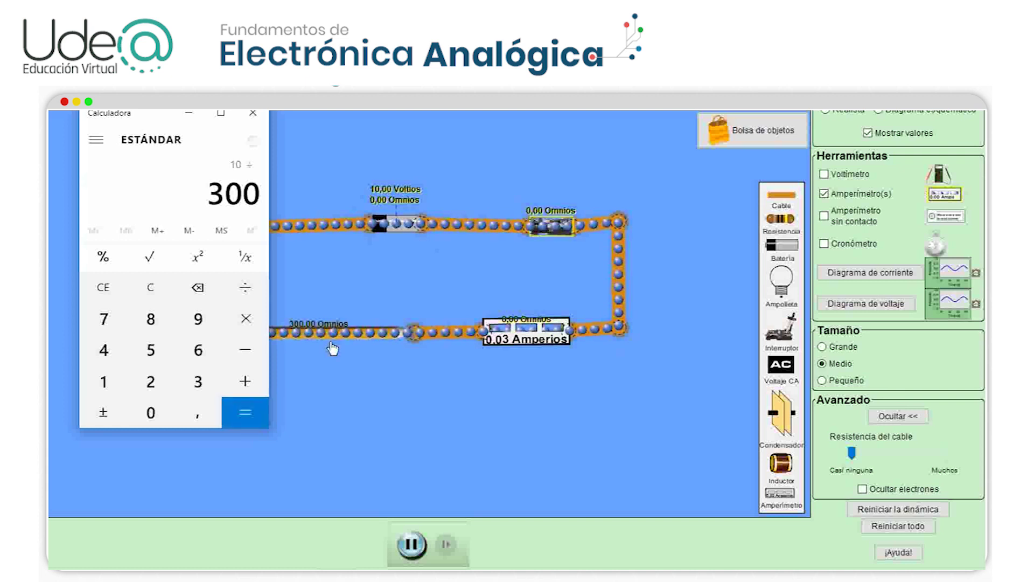
key(Return)
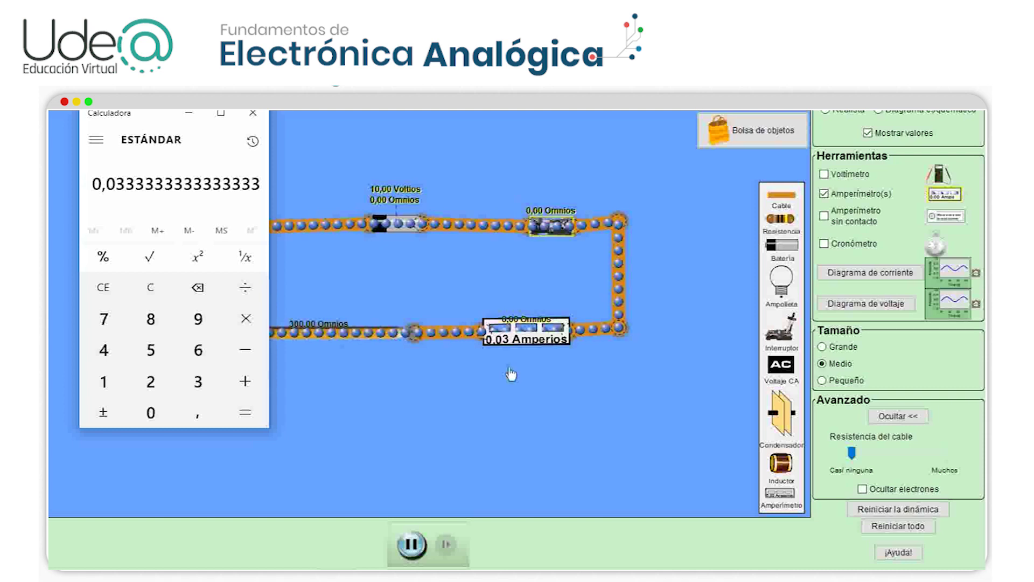
click(497, 352)
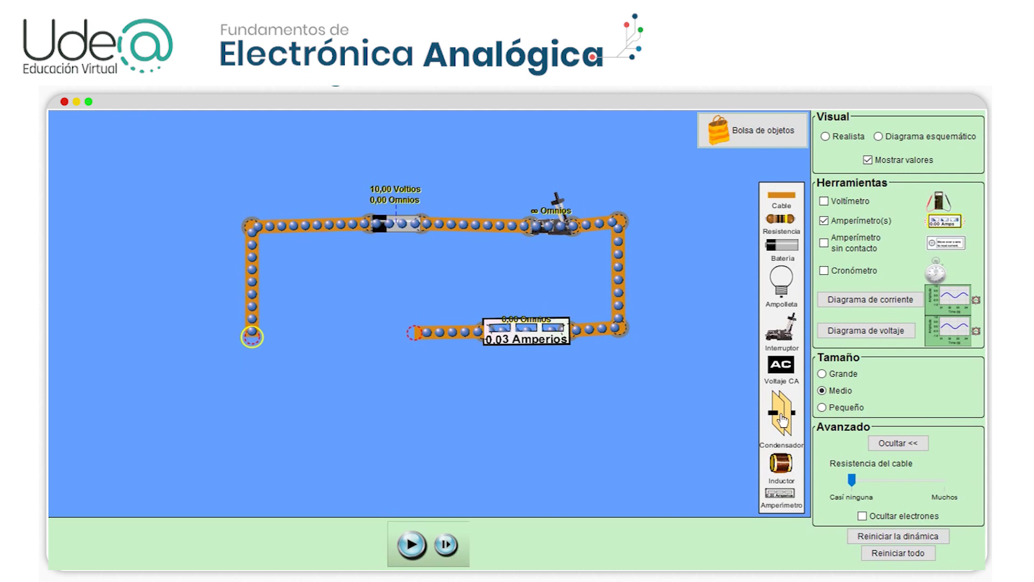
Connect a capacitor to the ammeter's cable and close the loop with a new cable to the lower-left corner
drag(783, 422, 373, 349)
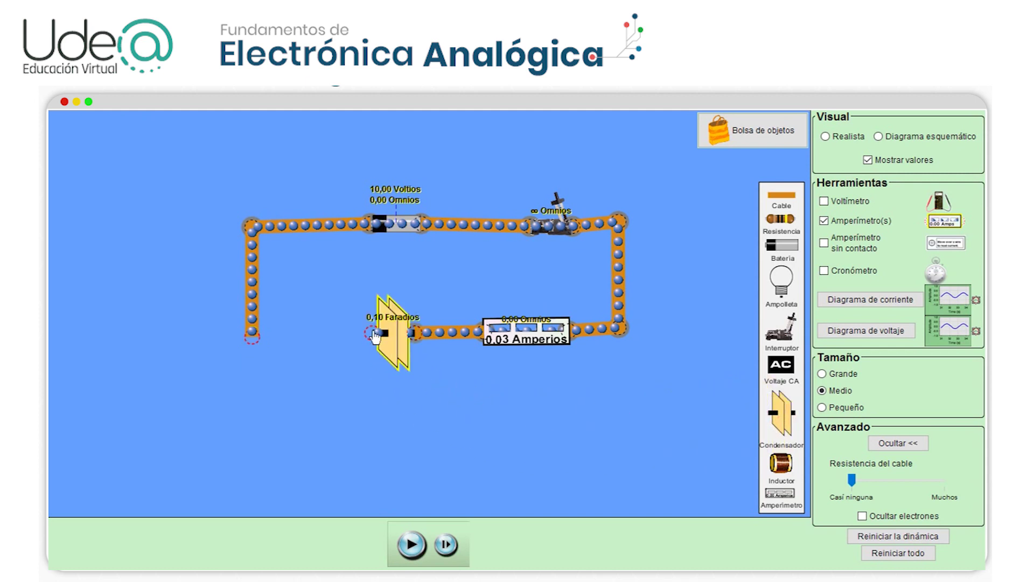
drag(782, 199, 351, 335)
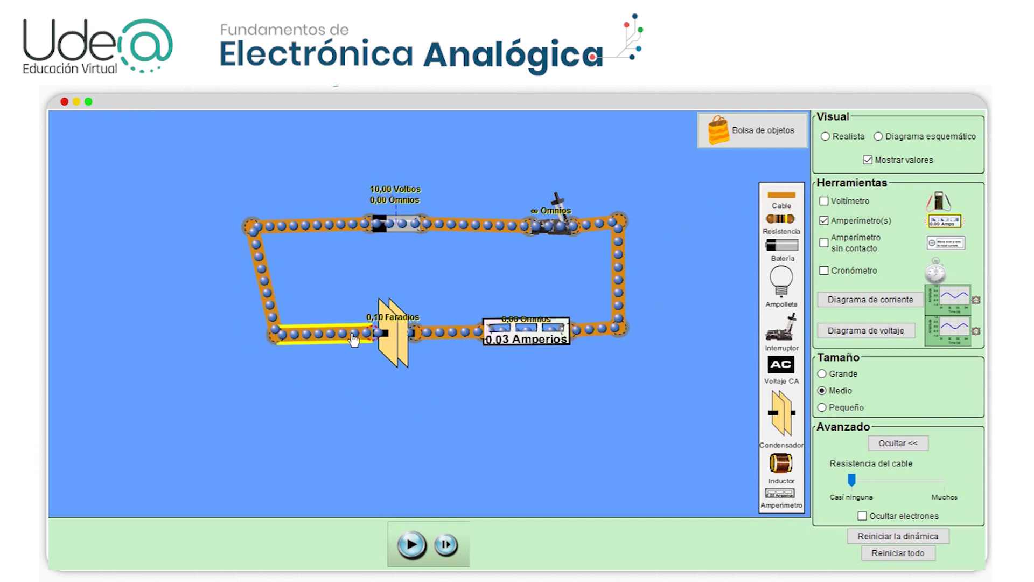
drag(267, 332, 246, 336)
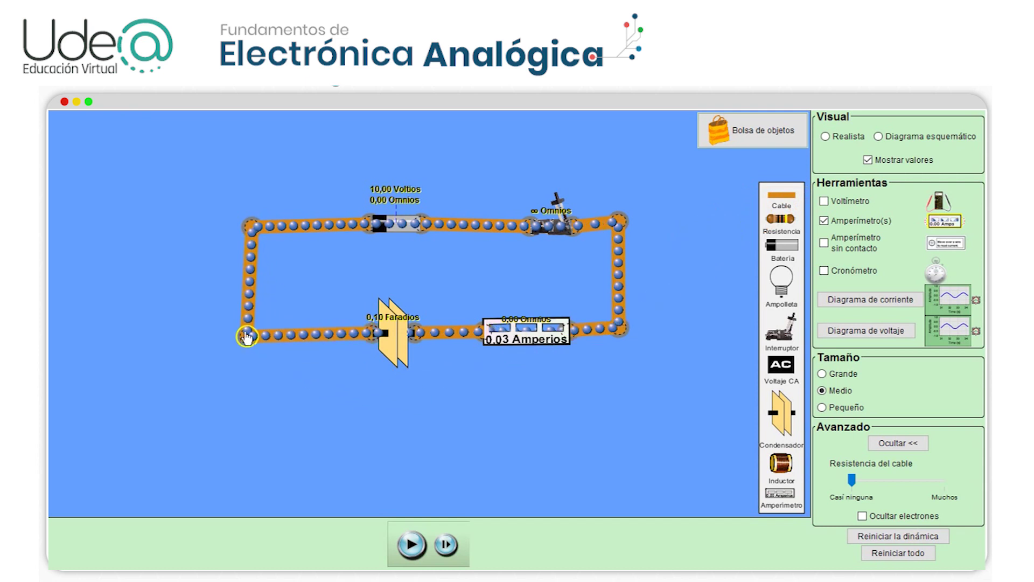
Add a voltage chart beside the circuit and place its red and black probes on the cables either side of the battery
click(888, 333)
drag(165, 305, 146, 249)
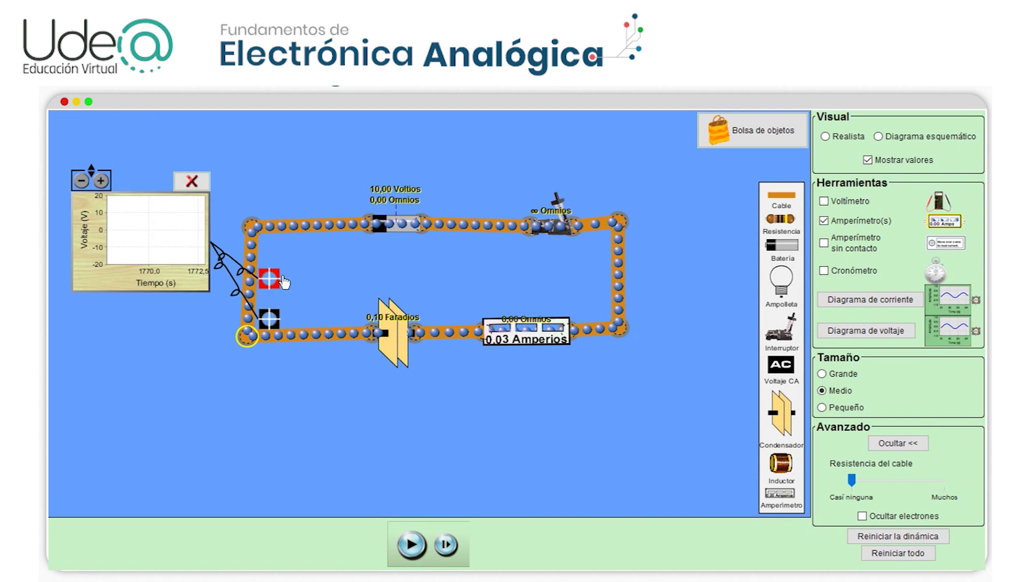
drag(269, 279, 335, 228)
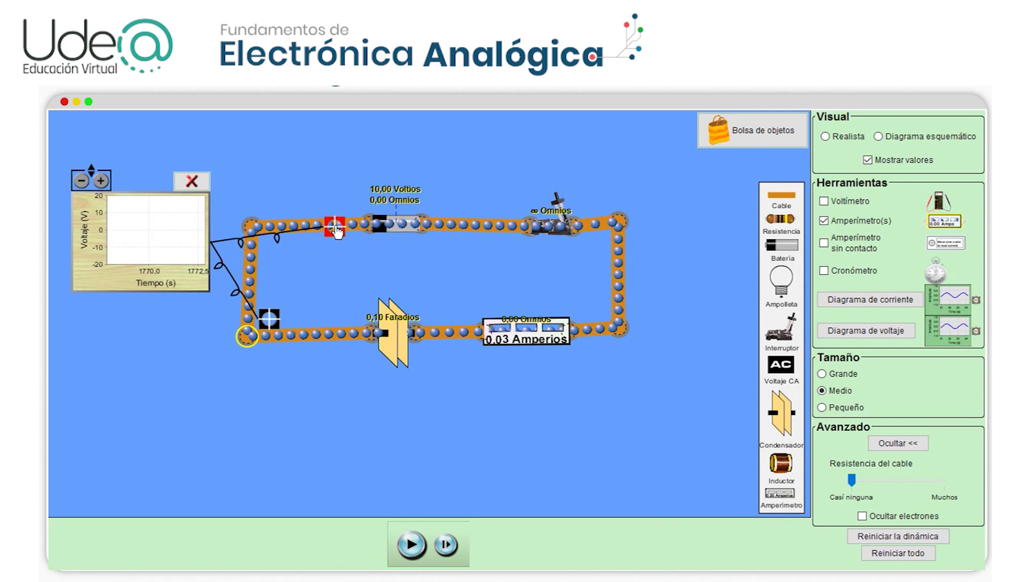
drag(269, 318, 448, 224)
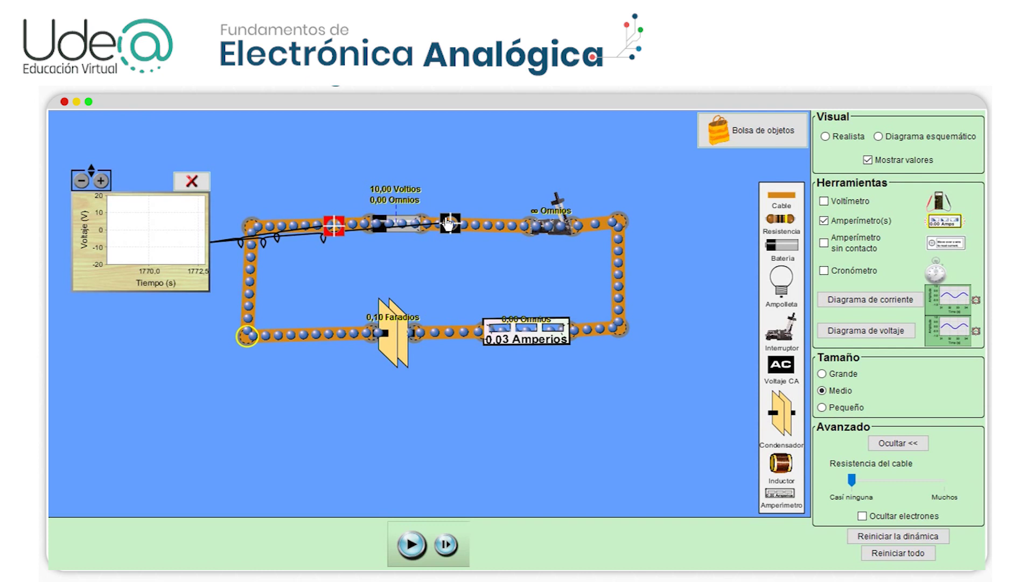
Add a current chart, place its probe on the cable between battery and switch, and position the chart below the ammeter
click(877, 302)
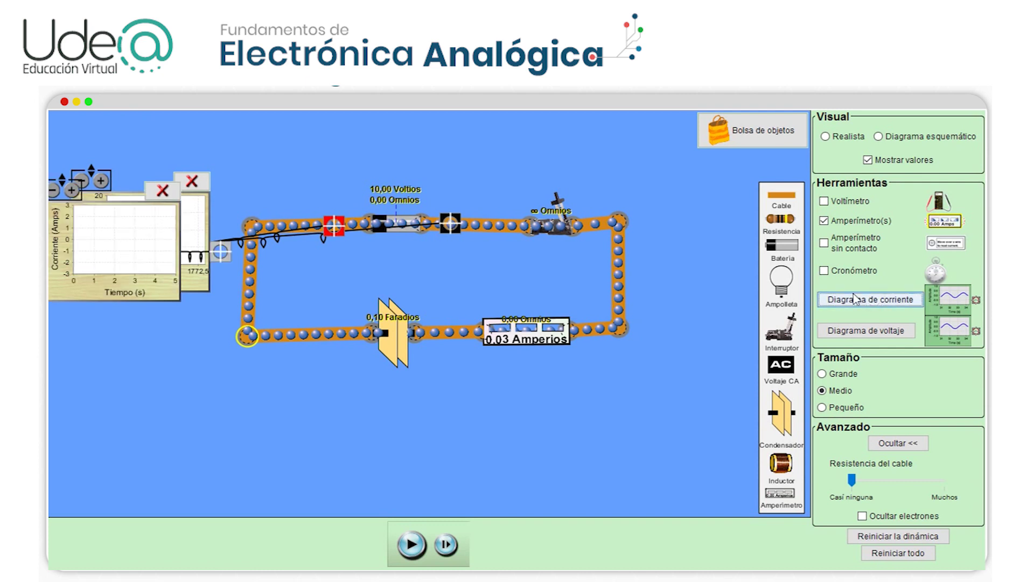
drag(122, 245, 491, 455)
drag(220, 252, 496, 229)
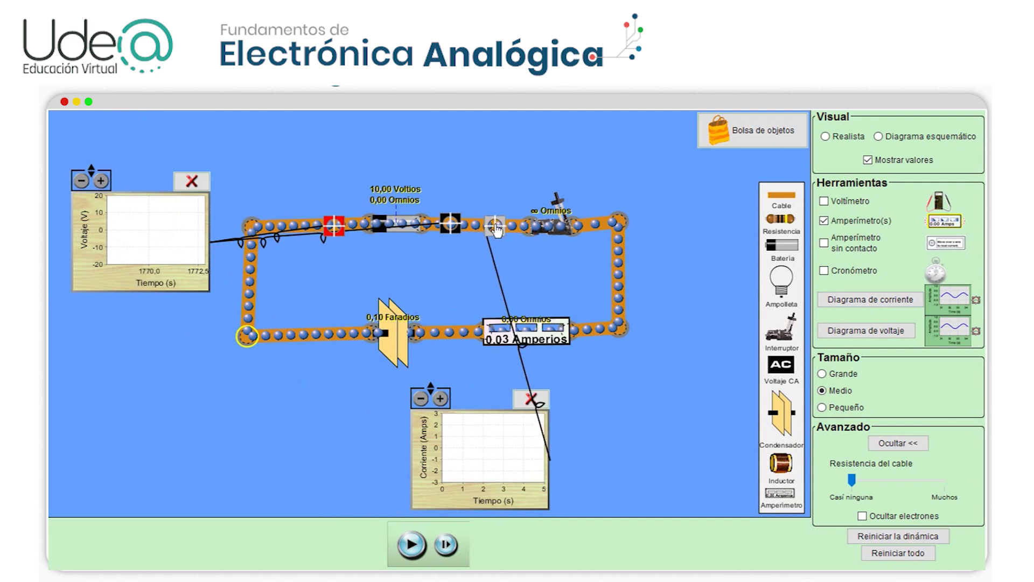
drag(480, 473, 650, 452)
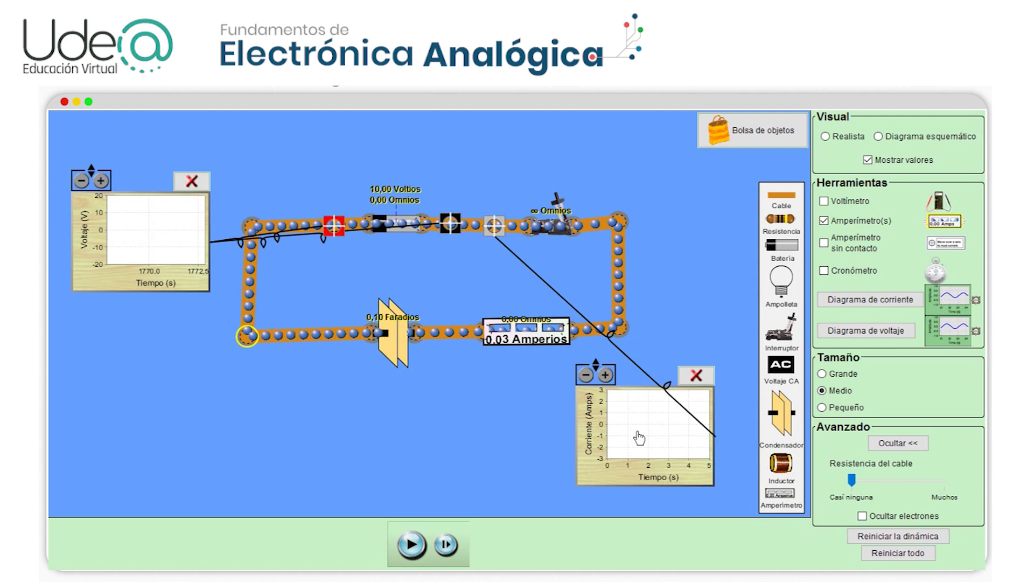